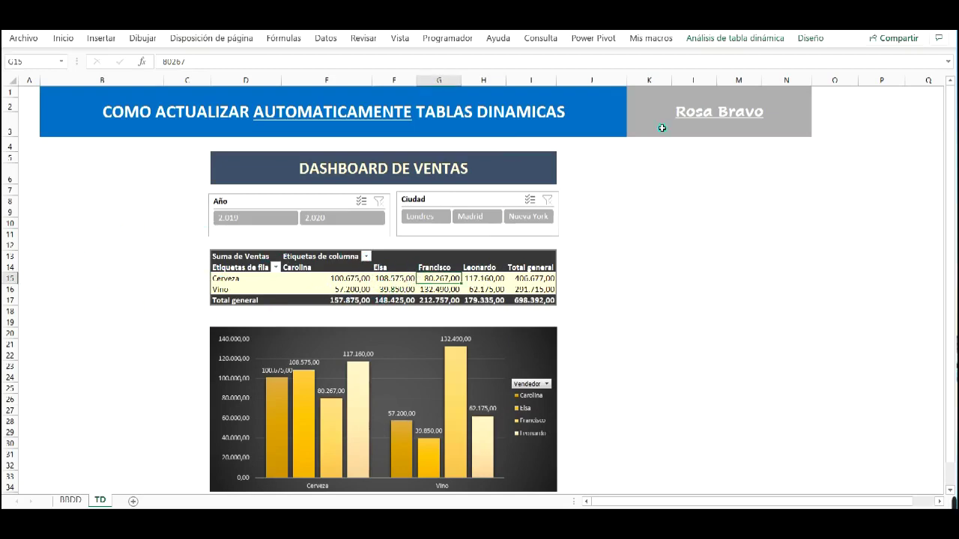
Refresh the dashboard pivot table, then switch to the BBDD sales data sheet.
{"action": "left_click", "coordinate": [734, 37]}
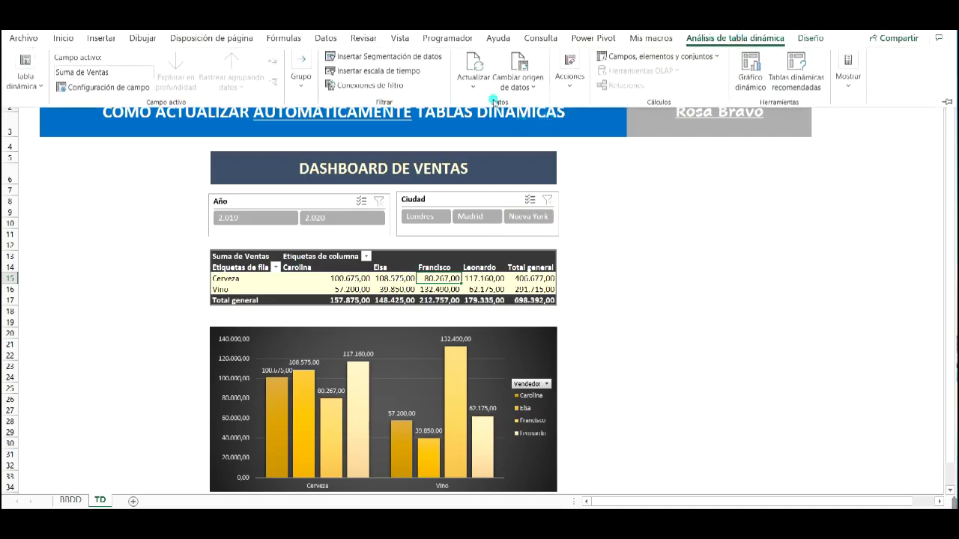
{"action": "left_click", "coordinate": [469, 66]}
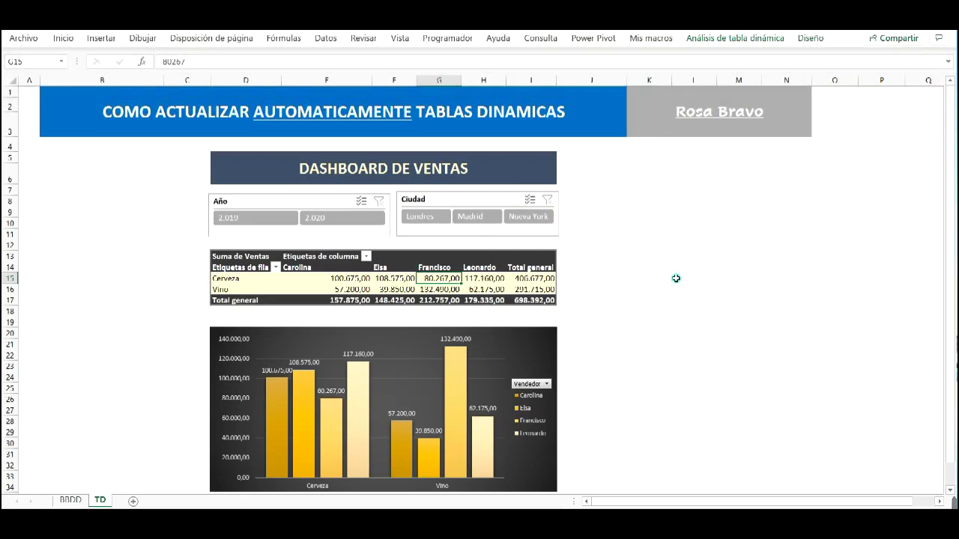
{"action": "left_click", "coordinate": [69, 500]}
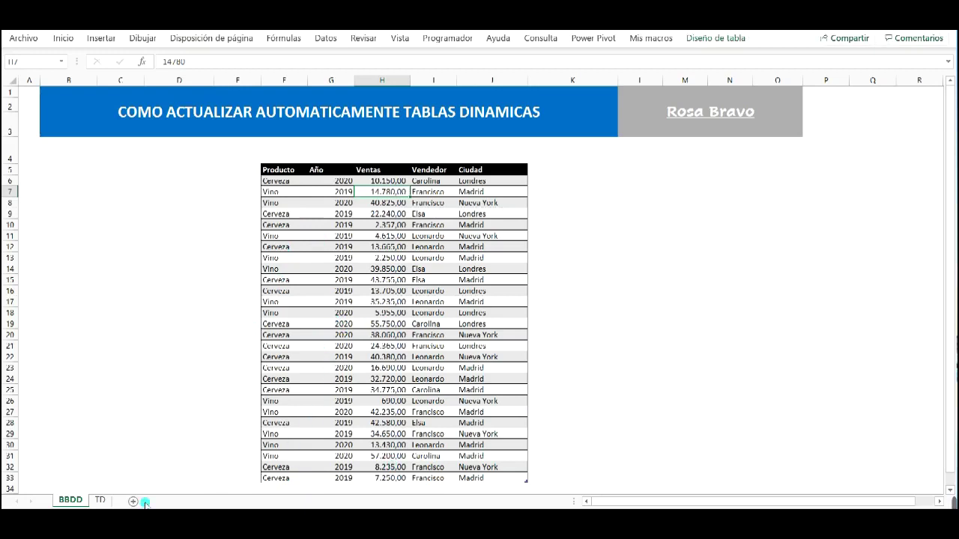
Check the TD dashboard and BBDD data, selecting Año cells G6:G7, then return to TD.
{"action": "left_click", "coordinate": [100, 499]}
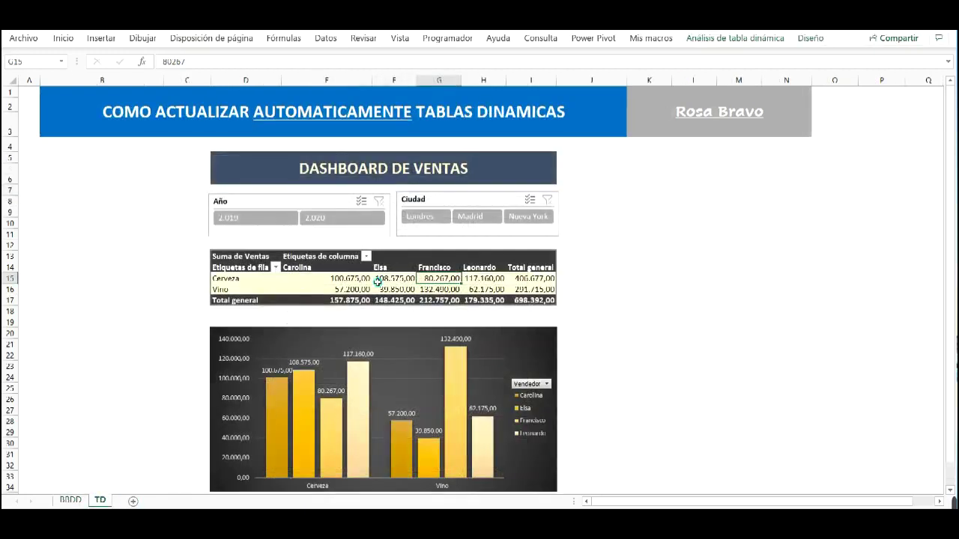
{"action": "mouse_move", "coordinate": [377, 281]}
{"action": "left_click", "coordinate": [71, 501]}
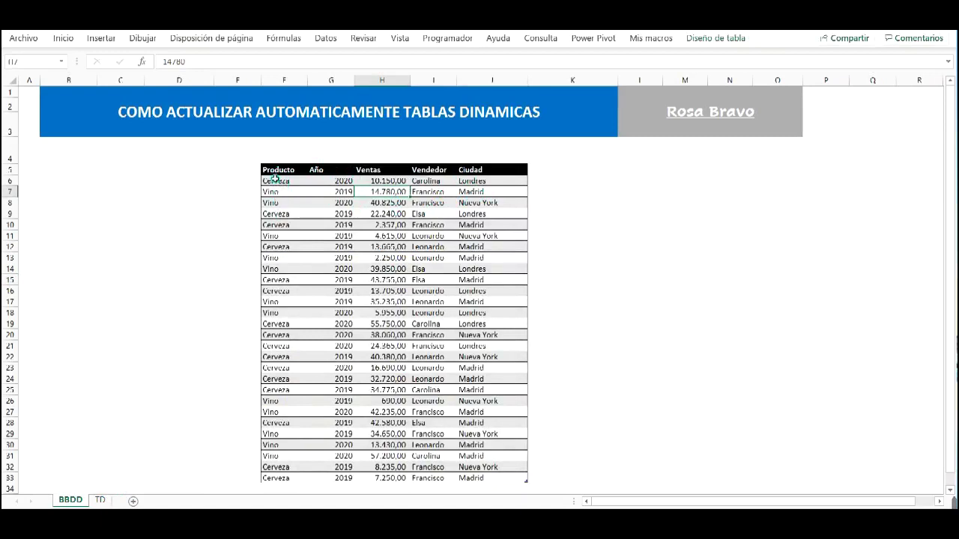
{"action": "left_click_drag", "start_coordinate": [271, 182], "coordinate": [283, 193]}
{"action": "mouse_move", "coordinate": [343, 181]}
{"action": "left_mouse_down"}
{"action": "mouse_move", "coordinate": [348, 193]}
{"action": "mouse_move", "coordinate": [482, 191]}
{"action": "mouse_move", "coordinate": [481, 203]}
{"action": "left_mouse_up"}
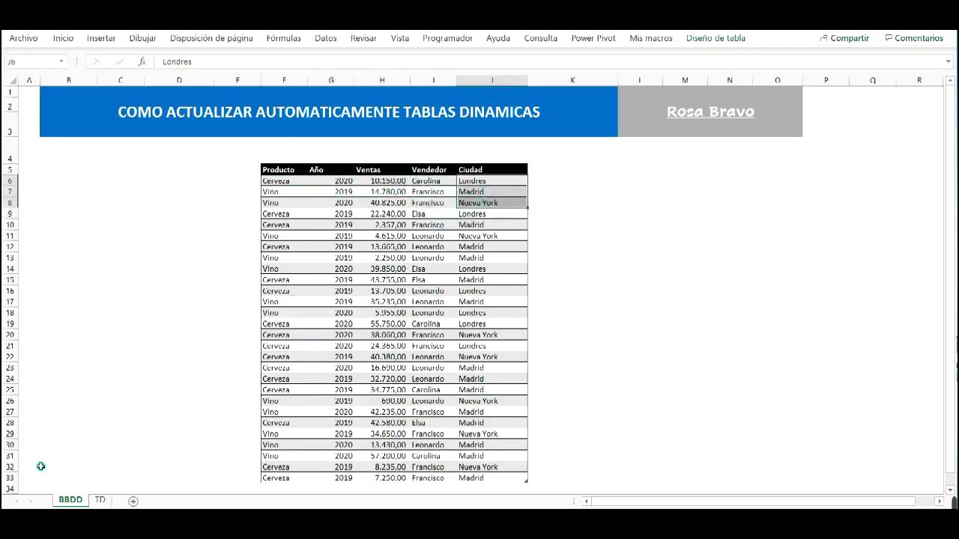
{"action": "left_click", "coordinate": [101, 500]}
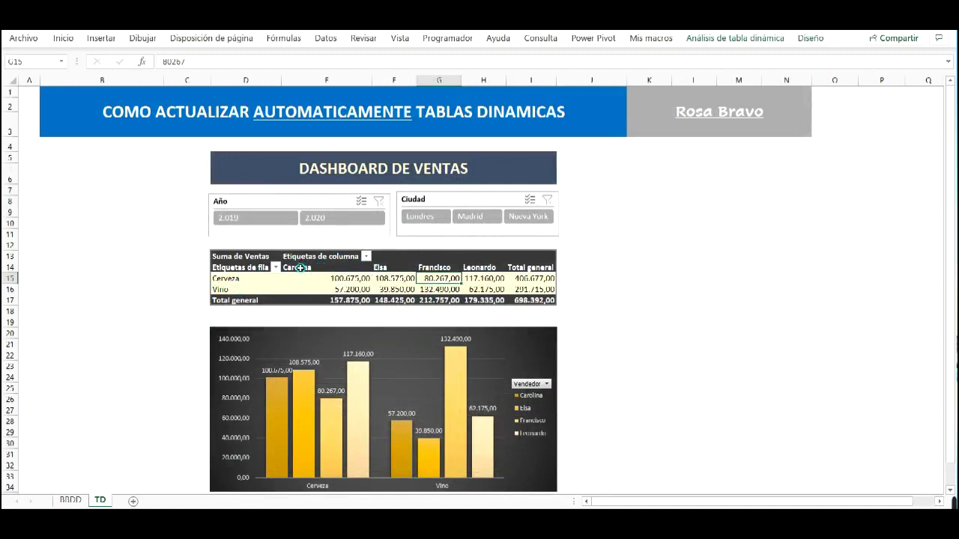
{"action": "left_click", "coordinate": [312, 203]}
{"action": "left_click", "coordinate": [453, 203]}
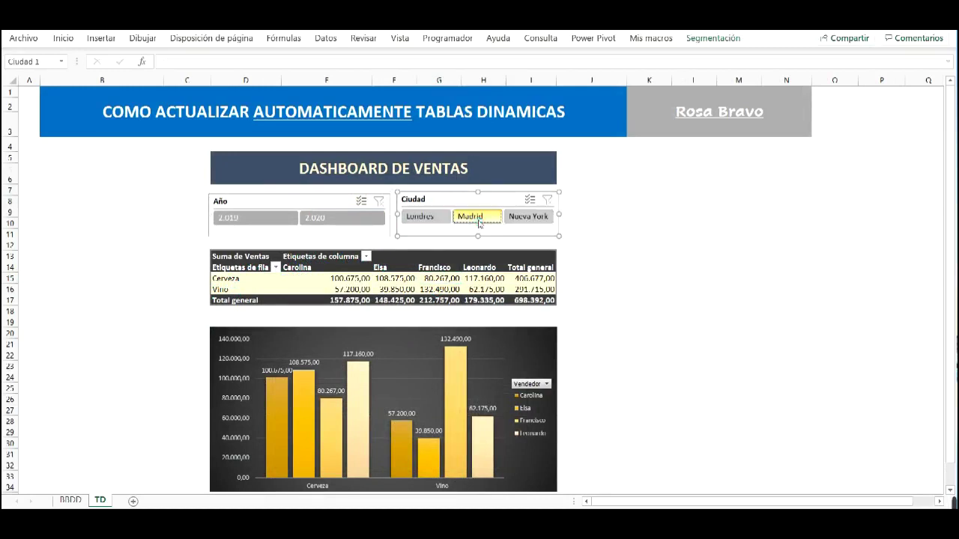
{"action": "left_click", "coordinate": [470, 216]}
{"action": "left_click", "coordinate": [533, 200]}
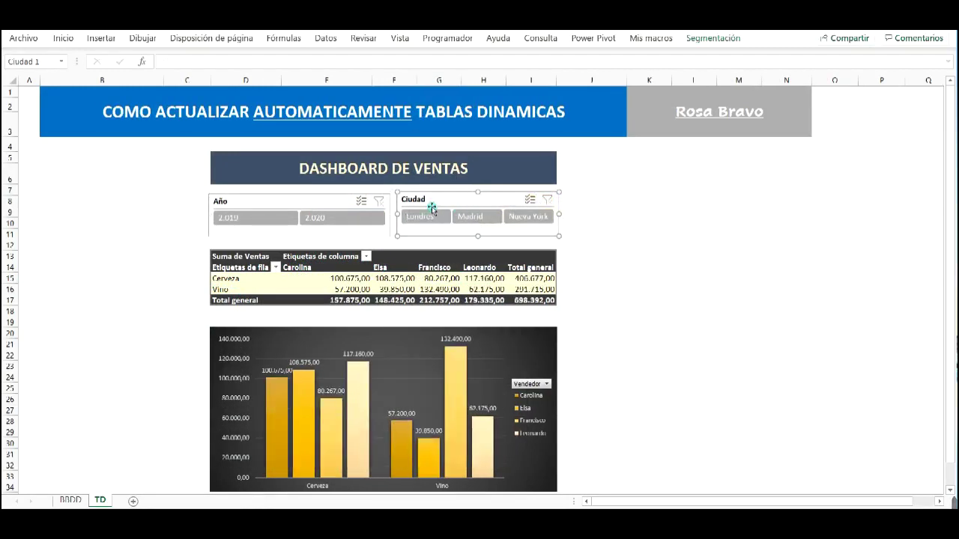
{"action": "left_click", "coordinate": [343, 219]}
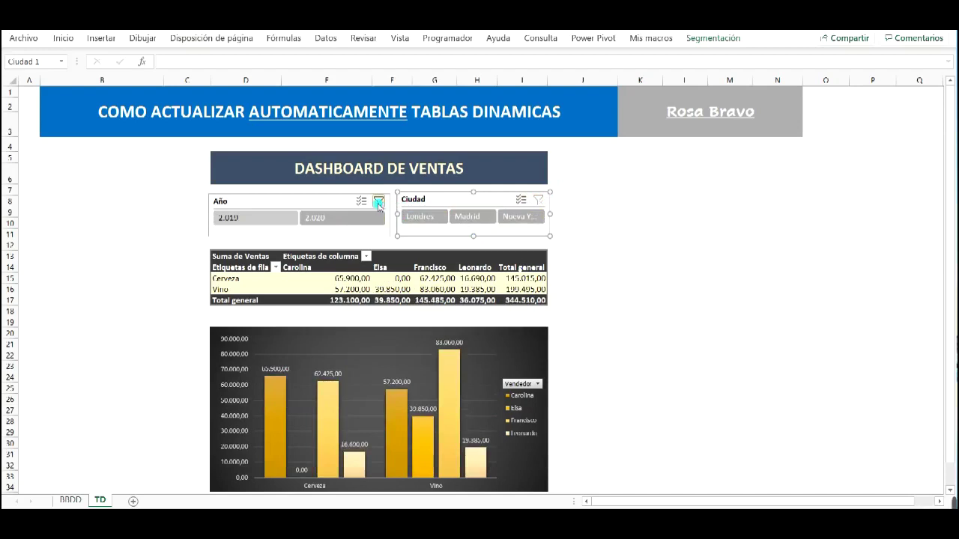
{"action": "left_click", "coordinate": [378, 201]}
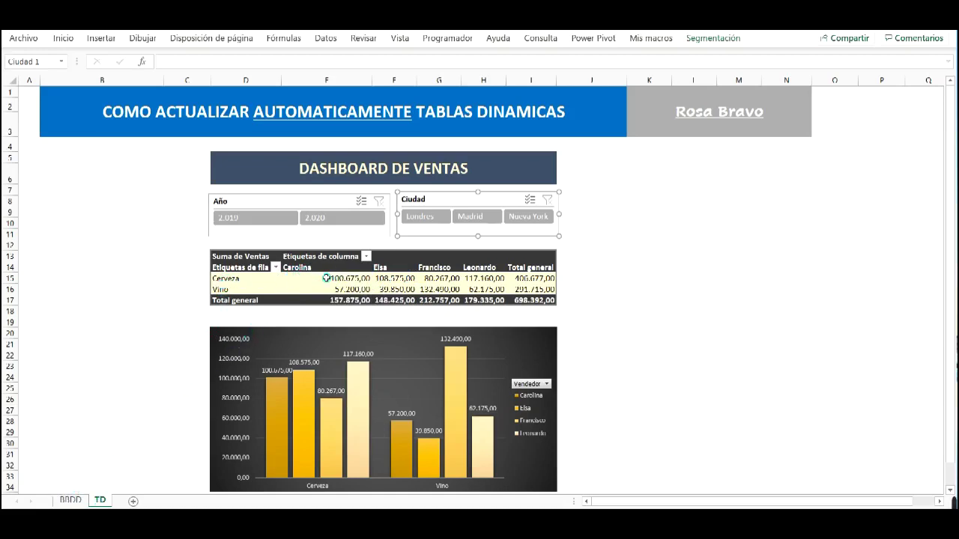
Enter 100675 in cell K15 beside the pivot table.
{"action": "left_click", "coordinate": [647, 274]}
{"action": "type", "text": "10067"}
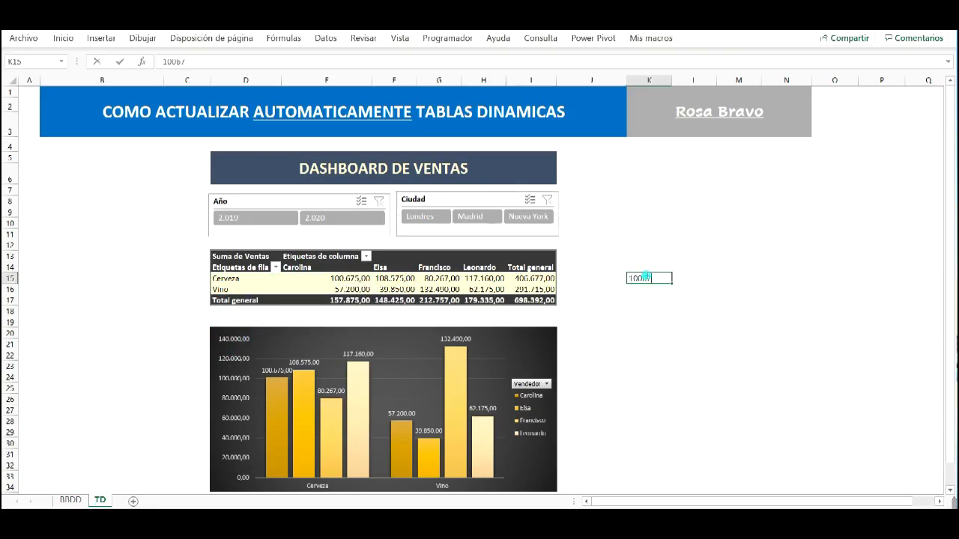
{"action": "type", "text": "5"}
{"action": "key", "text": "Return"}
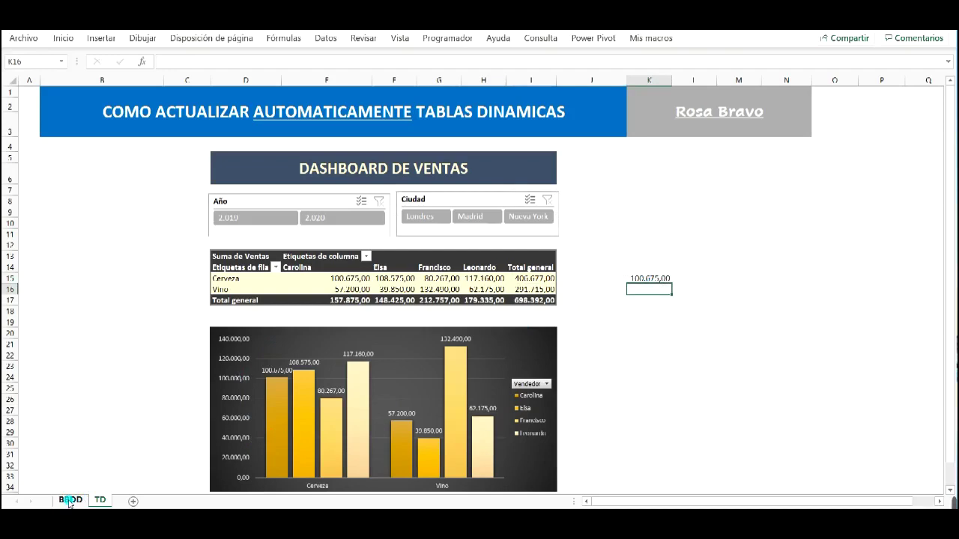
On BBDD, append 0000 to the first Ventas value in H6, then view the TD dashboard.
{"action": "left_click", "coordinate": [69, 500]}
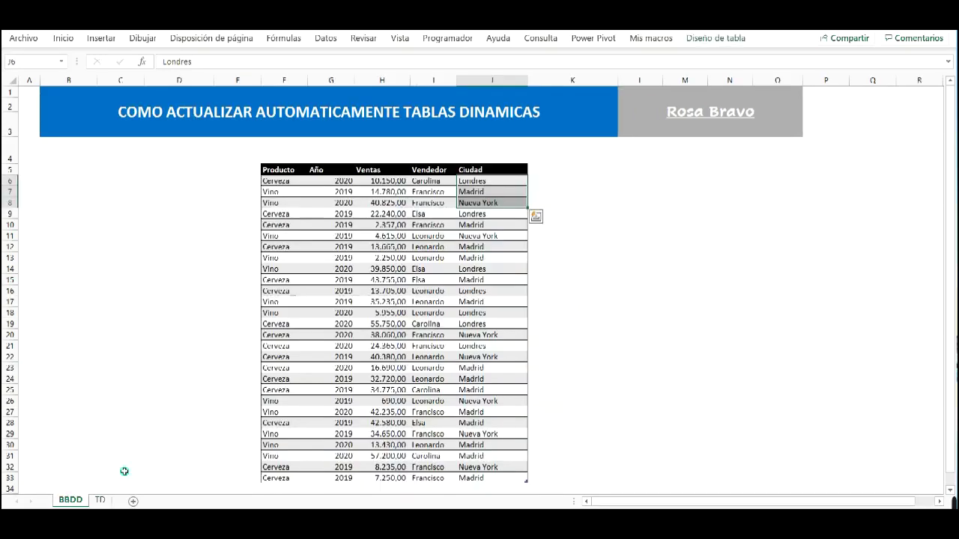
{"action": "left_click", "coordinate": [433, 182]}
{"action": "left_click", "coordinate": [275, 180]}
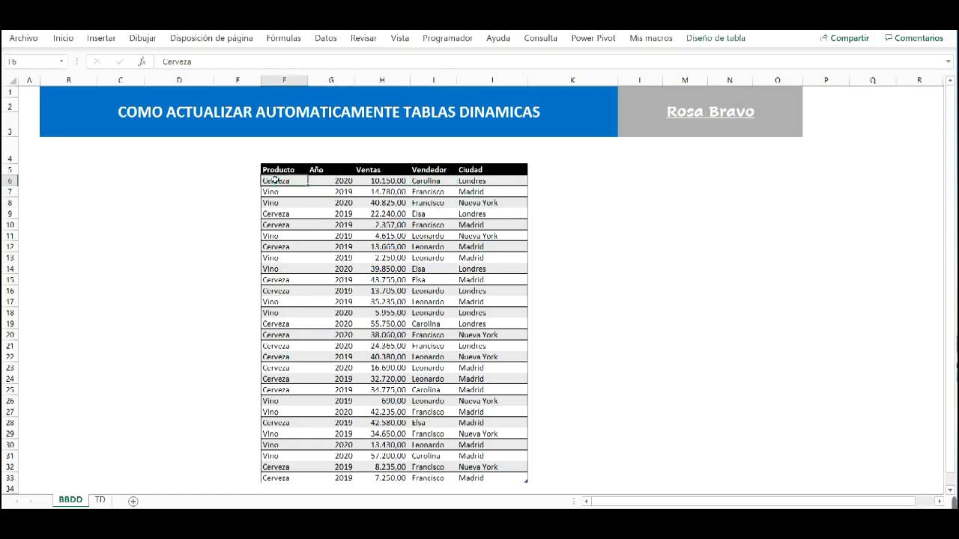
{"action": "left_click", "coordinate": [386, 180]}
{"action": "left_click", "coordinate": [204, 60]}
{"action": "type", "text": "0000"}
{"action": "key", "text": "Return"}
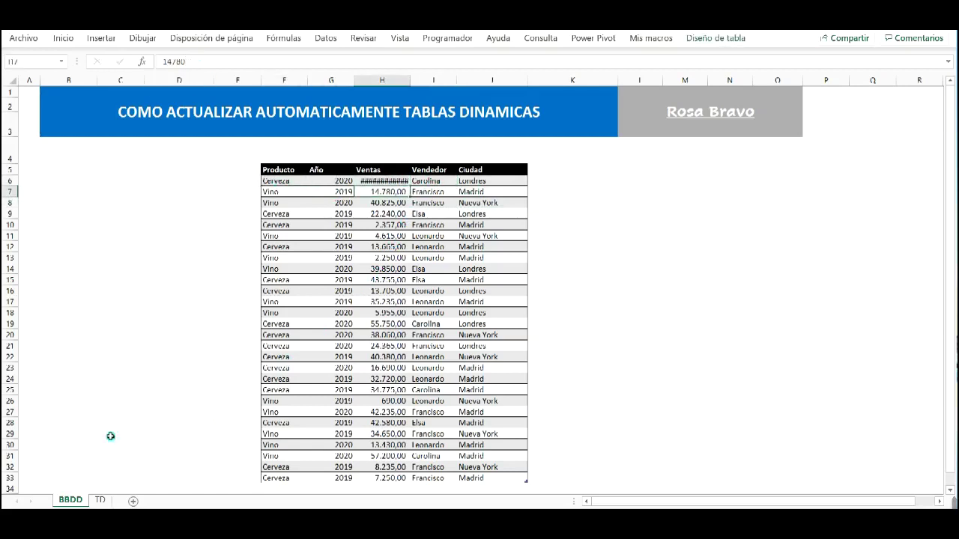
{"action": "left_click", "coordinate": [100, 499]}
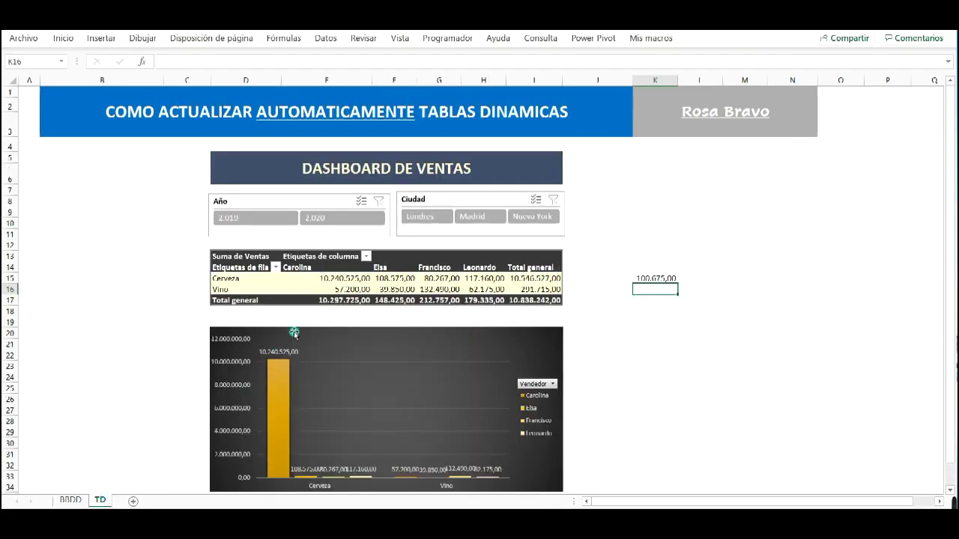
{"action": "mouse_move", "coordinate": [345, 287]}
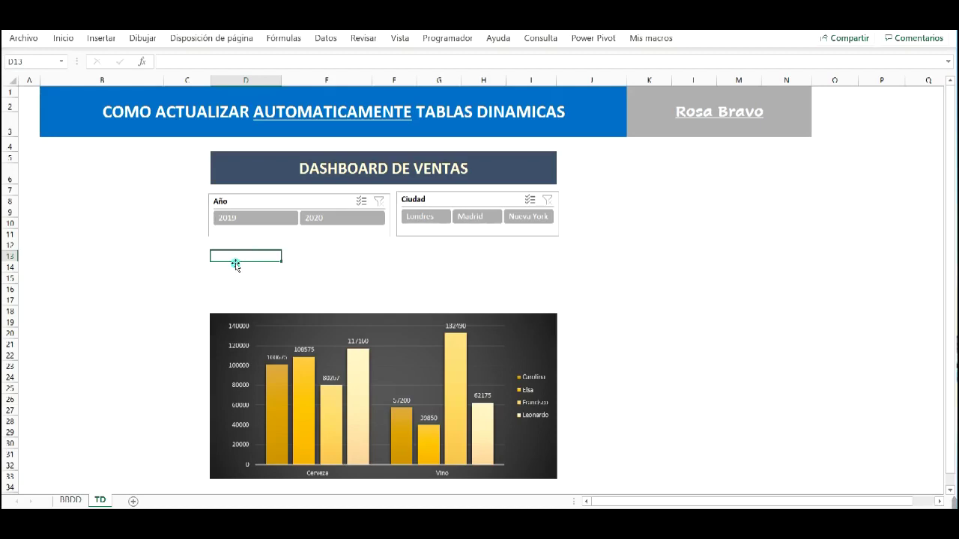
From a cell in the BBDD sales table, start inserting a new PivotTable.
{"action": "left_click", "coordinate": [71, 500]}
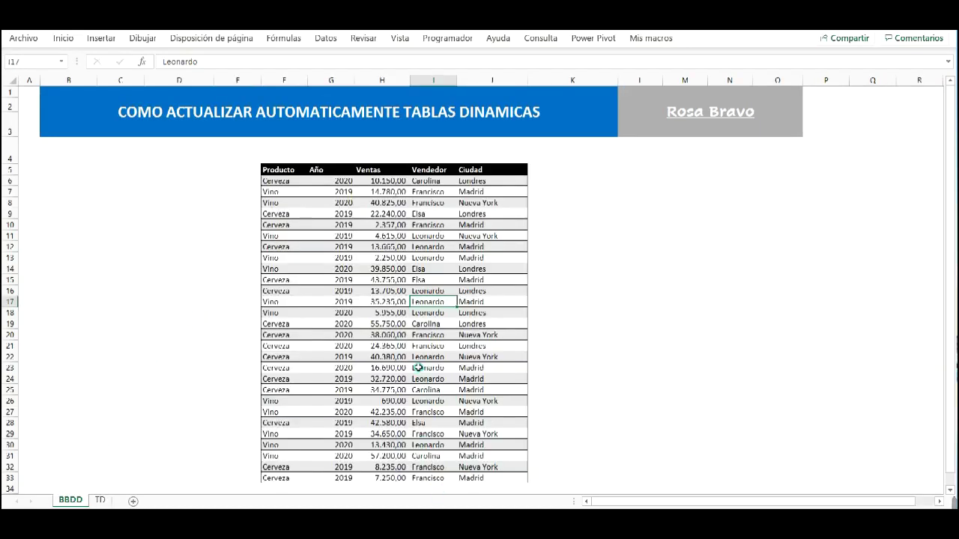
{"action": "left_click", "coordinate": [100, 500]}
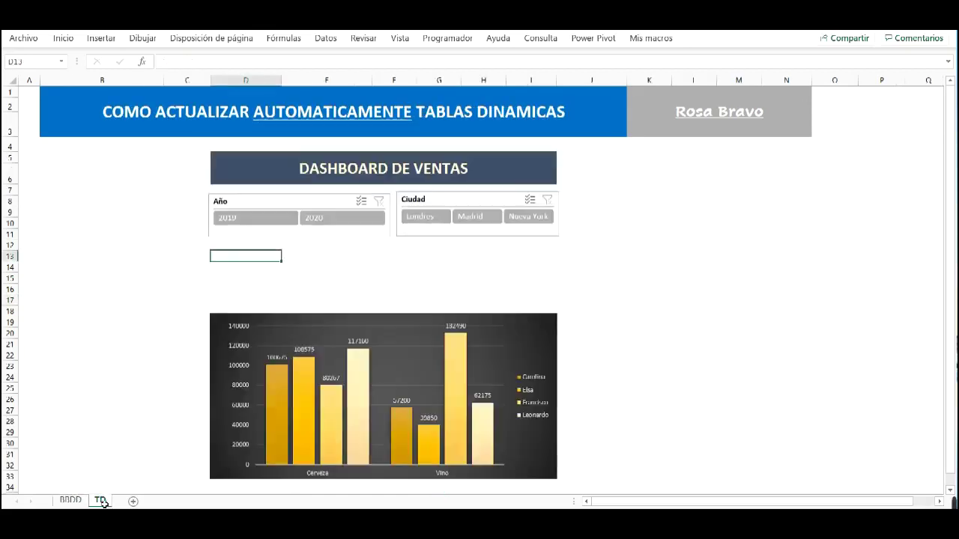
{"action": "left_click", "coordinate": [73, 500]}
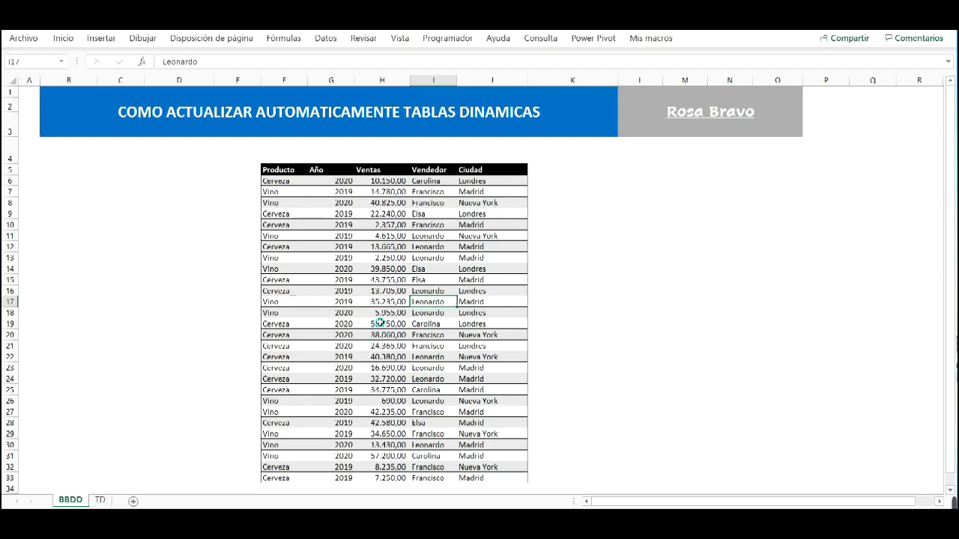
{"action": "left_click", "coordinate": [401, 314]}
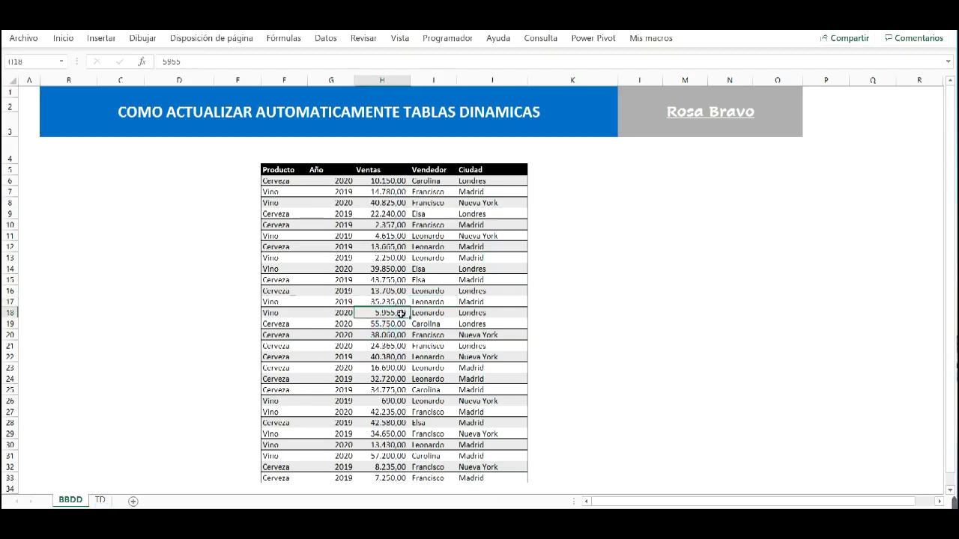
{"action": "left_click", "coordinate": [101, 39]}
{"action": "left_click", "coordinate": [20, 78]}
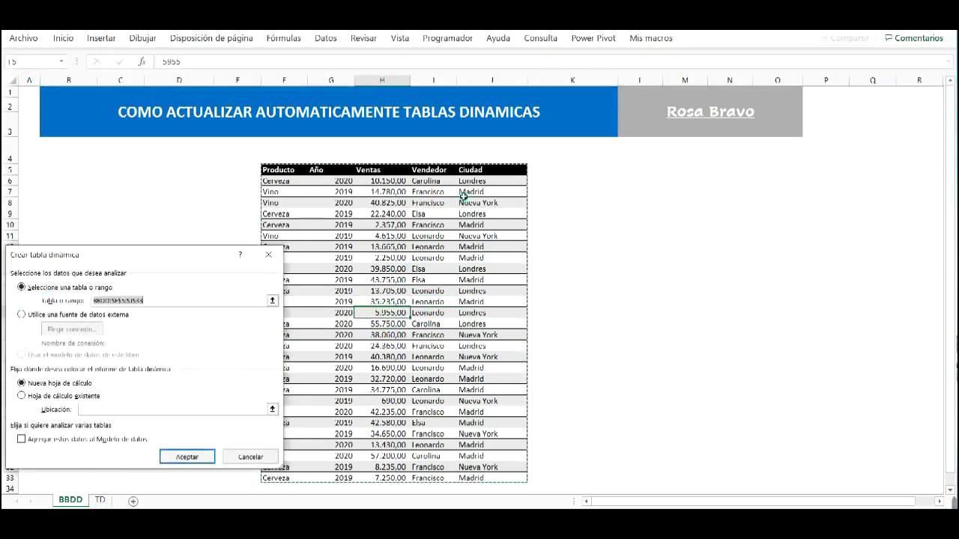
Place the new pivot table on the existing TD sheet at cell D13.
{"action": "left_click", "coordinate": [22, 395]}
{"action": "left_click", "coordinate": [96, 411]}
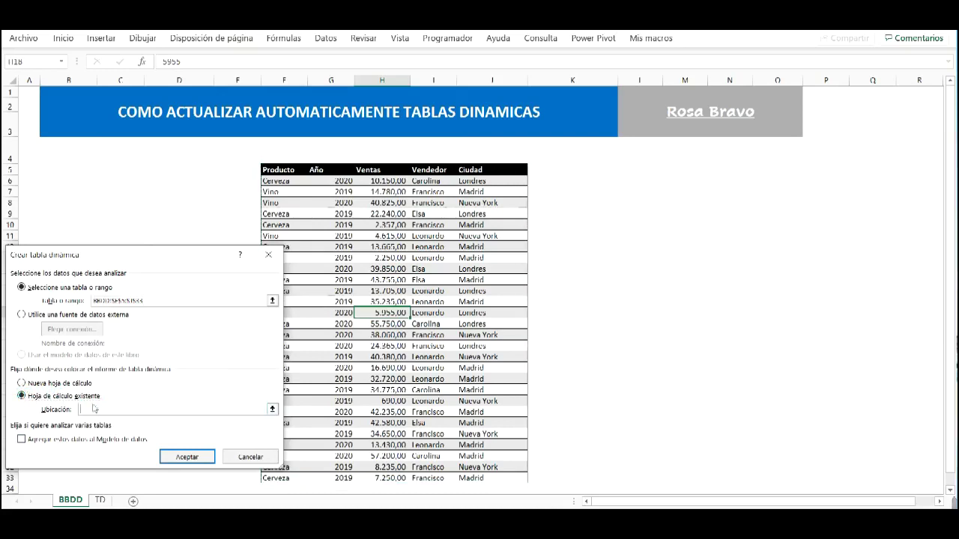
{"action": "left_click", "coordinate": [99, 500]}
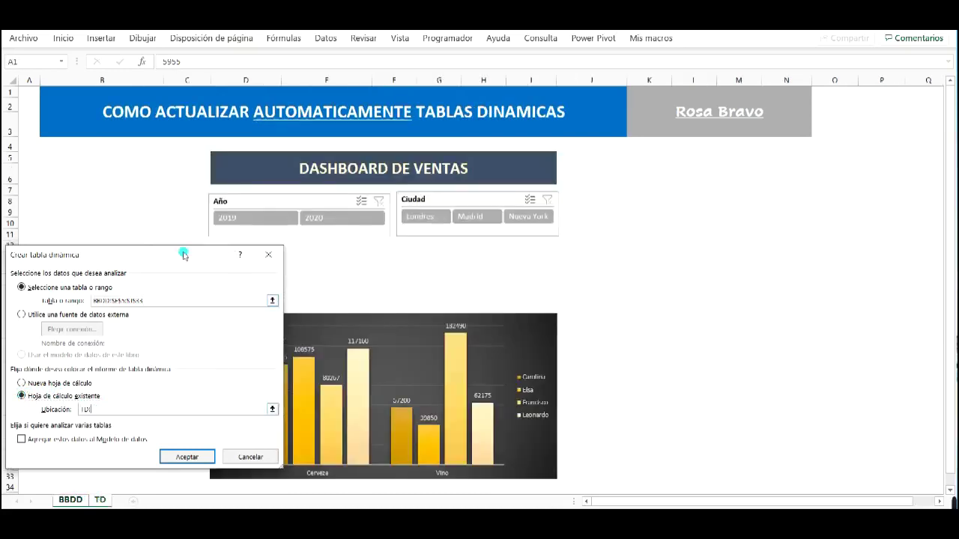
{"action": "left_click_drag", "start_coordinate": [182, 253], "coordinate": [674, 208]}
{"action": "left_click", "coordinate": [235, 256]}
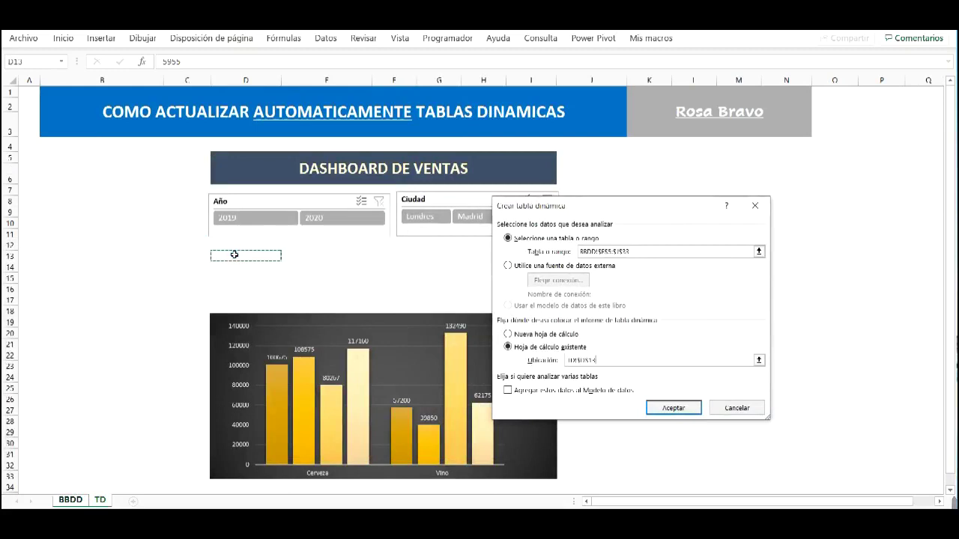
{"action": "left_click", "coordinate": [676, 409]}
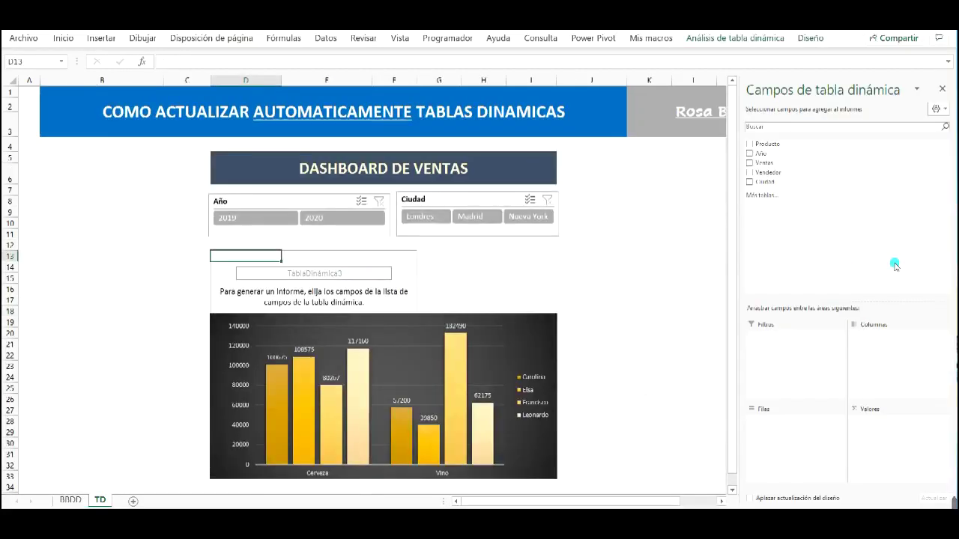
Add Producto and Ventas to the pivot table and apply the dark-header Medio style.
{"action": "left_click_drag", "start_coordinate": [766, 148], "coordinate": [796, 458]}
{"action": "left_click_drag", "start_coordinate": [763, 162], "coordinate": [888, 339]}
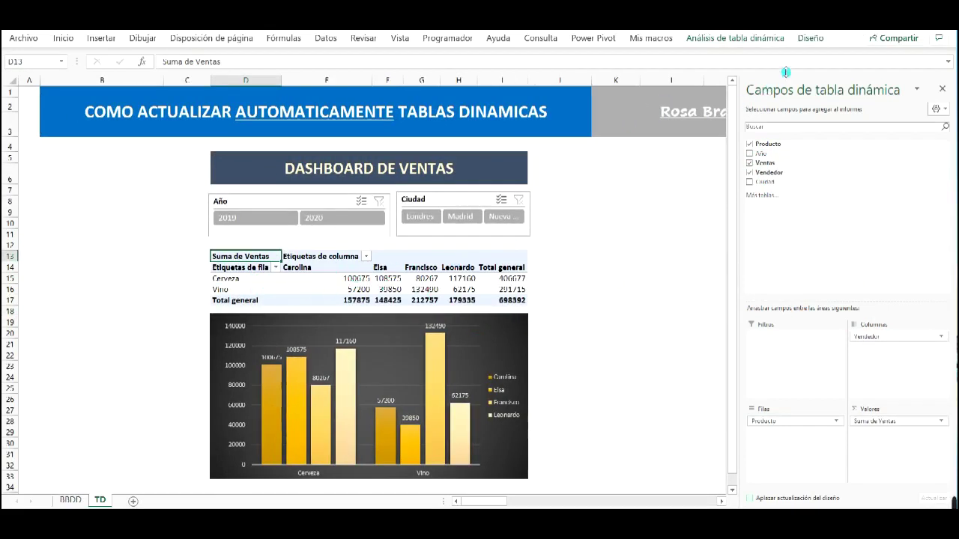
{"action": "left_click", "coordinate": [810, 37]}
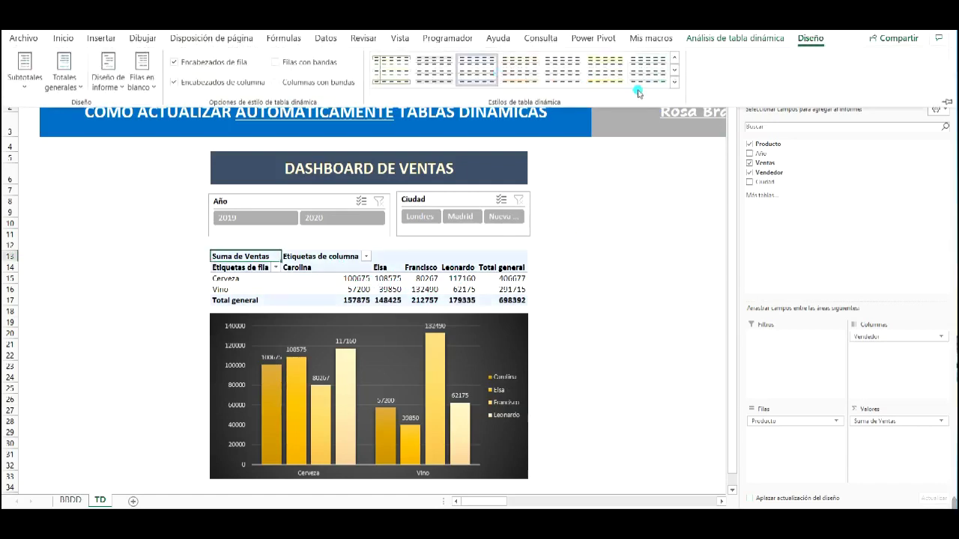
{"action": "left_click", "coordinate": [674, 82]}
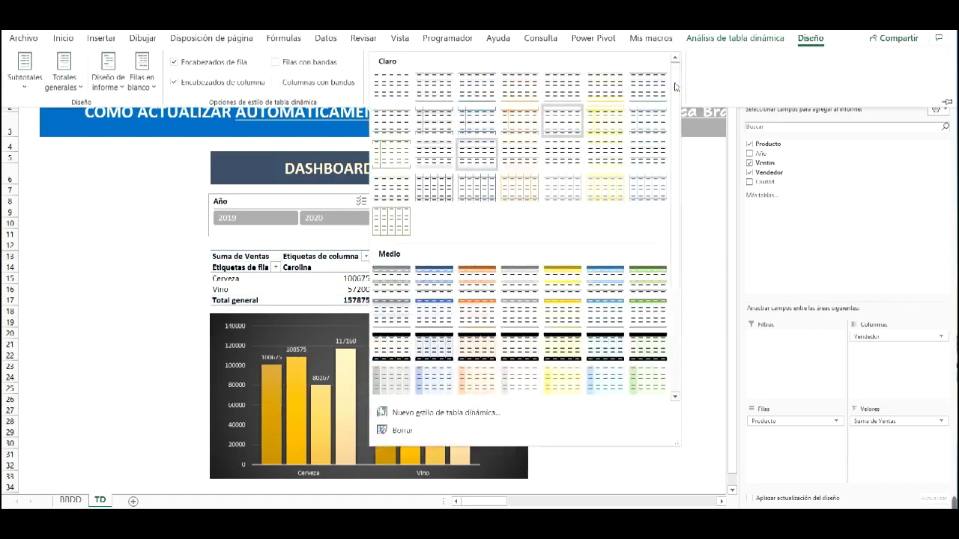
{"action": "left_click", "coordinate": [440, 349]}
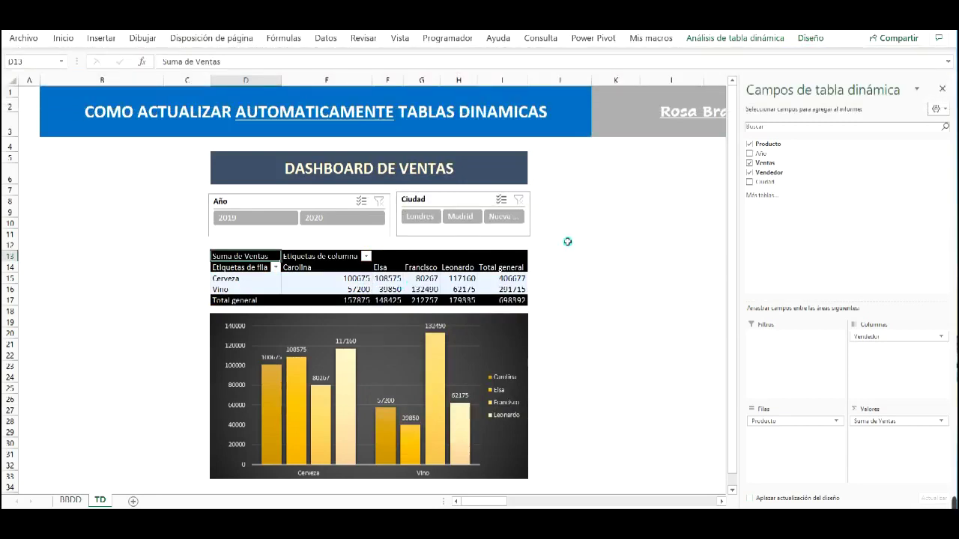
Close the field list and go to the first sales value on BBDD.
{"action": "left_click", "coordinate": [942, 90]}
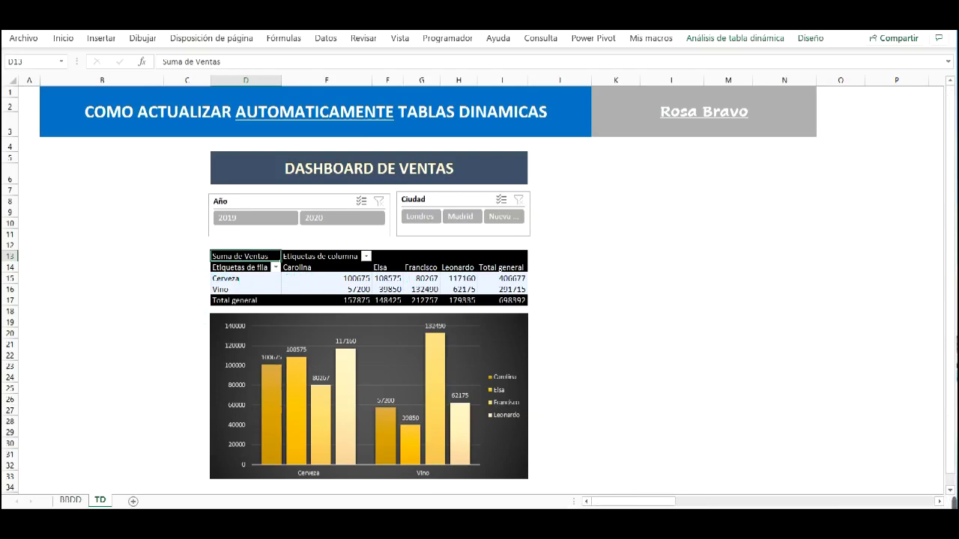
{"action": "left_click", "coordinate": [70, 501]}
{"action": "left_click", "coordinate": [382, 218]}
Edit the sales value in BBDD cell H6 and commit it.
{"action": "left_click", "coordinate": [382, 181]}
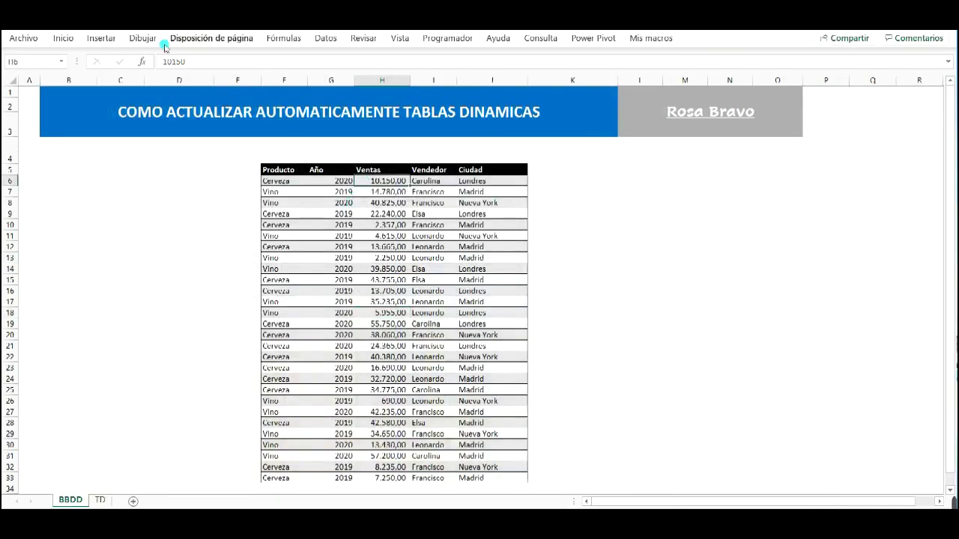
{"action": "left_click", "coordinate": [189, 62]}
{"action": "key", "text": "Return"}
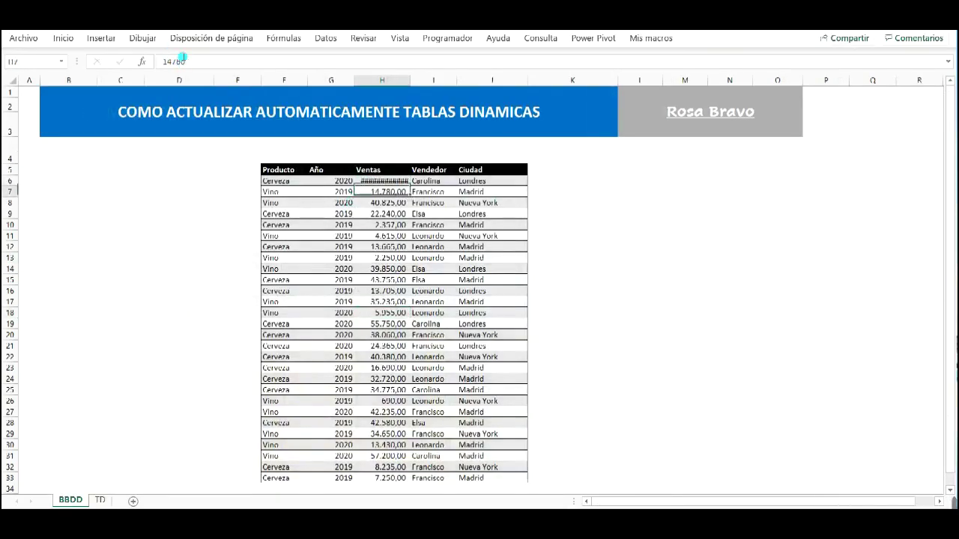
Refresh the TD pivot table to show the 10838242 total, then return to BBDD.
{"action": "left_click", "coordinate": [101, 500]}
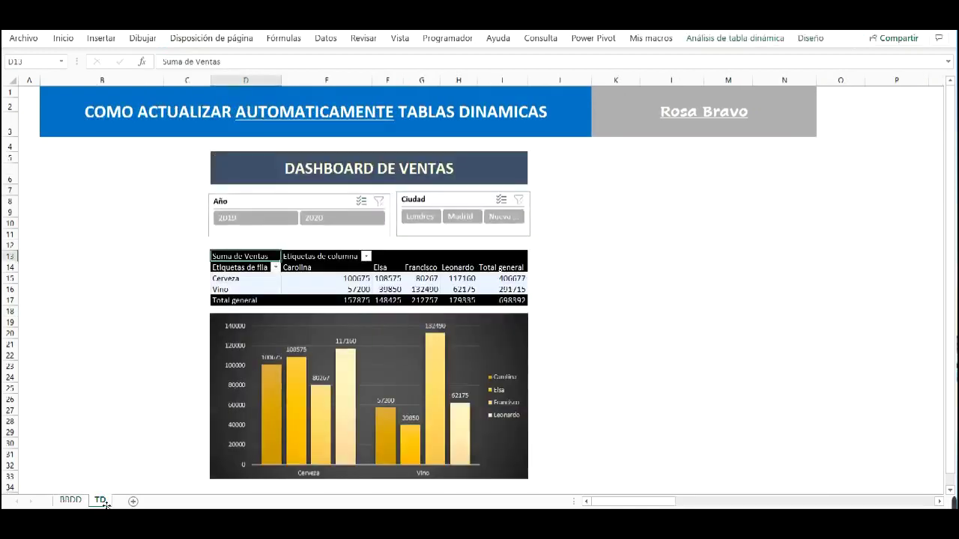
{"action": "left_click", "coordinate": [383, 271]}
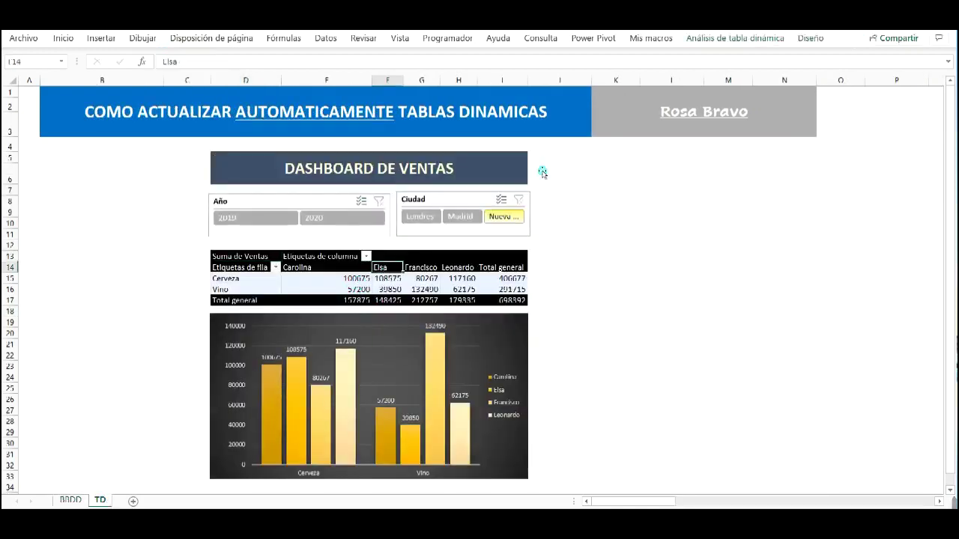
{"action": "left_click", "coordinate": [704, 39]}
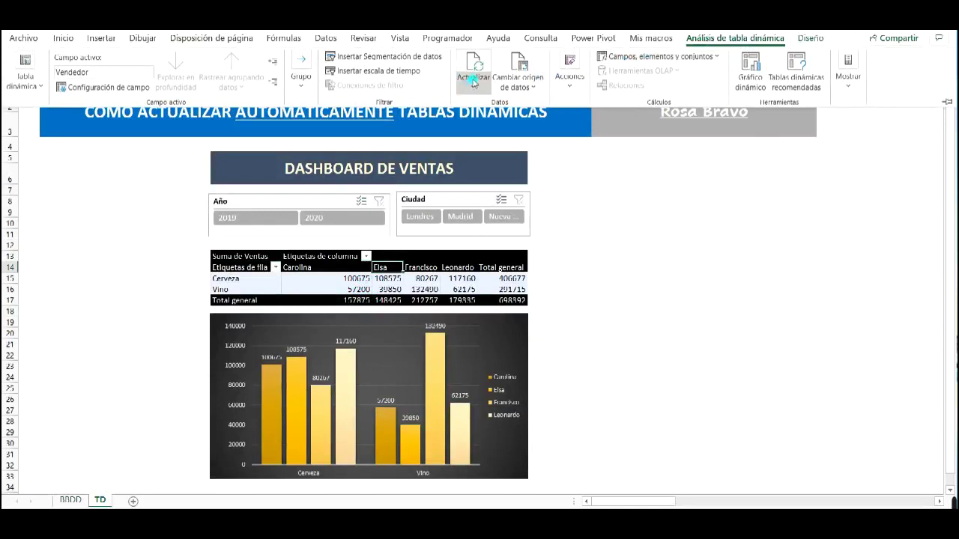
{"action": "left_click", "coordinate": [474, 75]}
{"action": "mouse_move", "coordinate": [353, 291]}
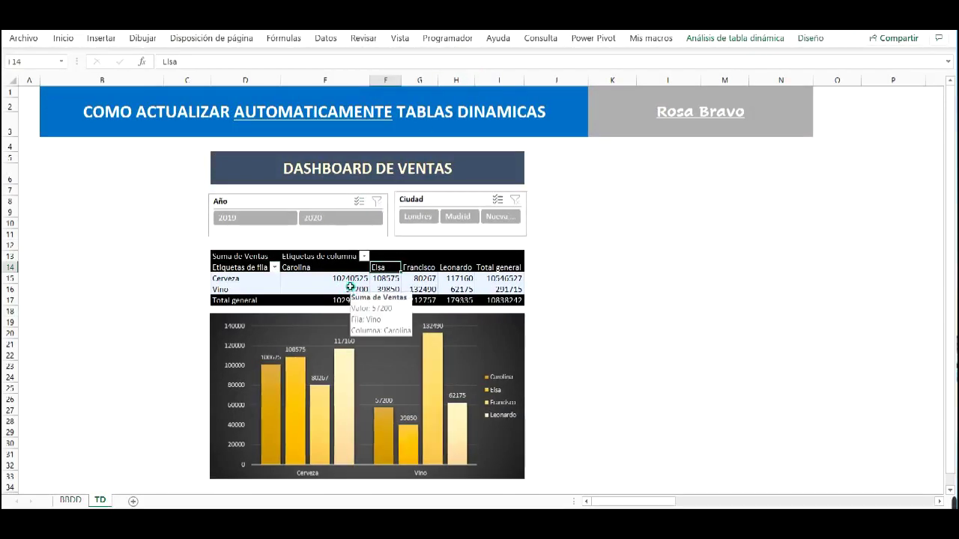
{"action": "mouse_move", "coordinate": [326, 280]}
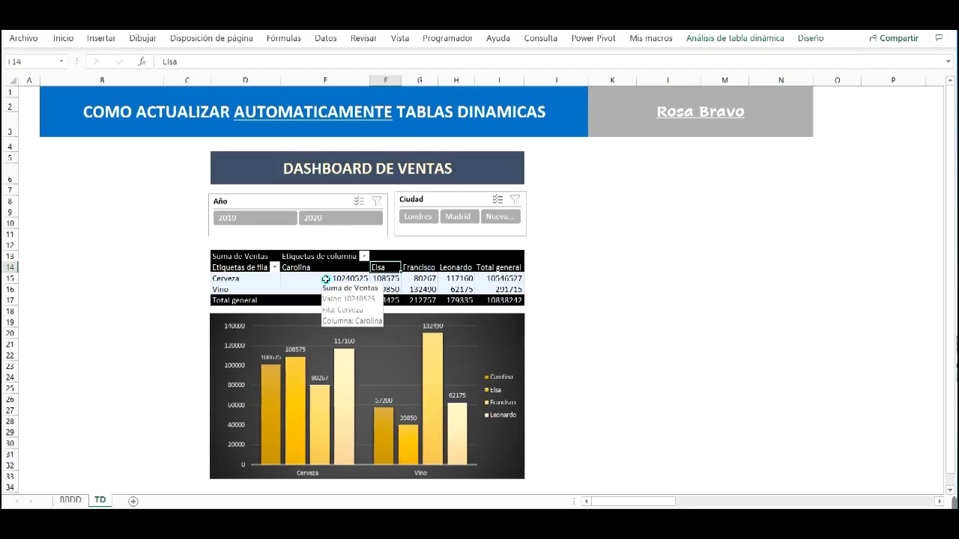
{"action": "left_click", "coordinate": [71, 500]}
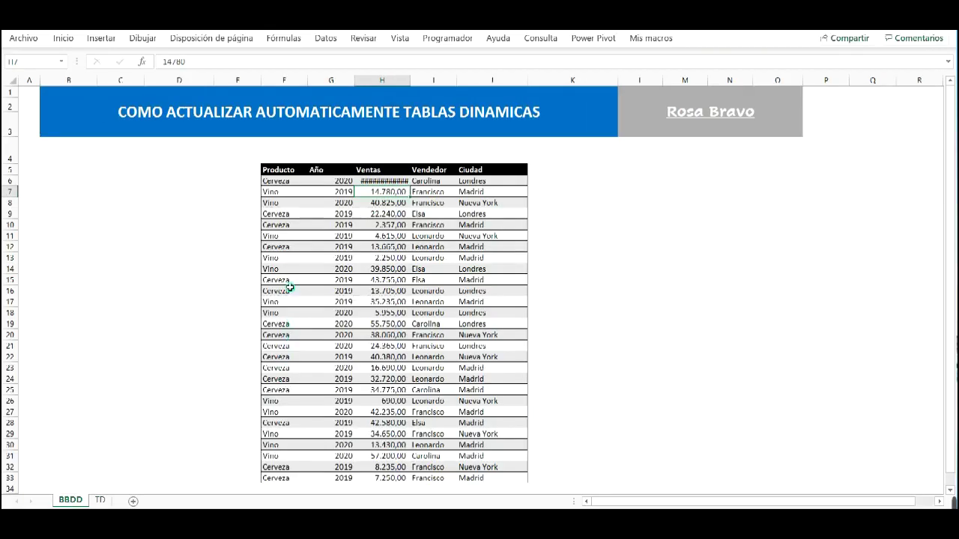
Convert the BBDD data range F5:J33 into a table with headers.
{"action": "left_click", "coordinate": [293, 183]}
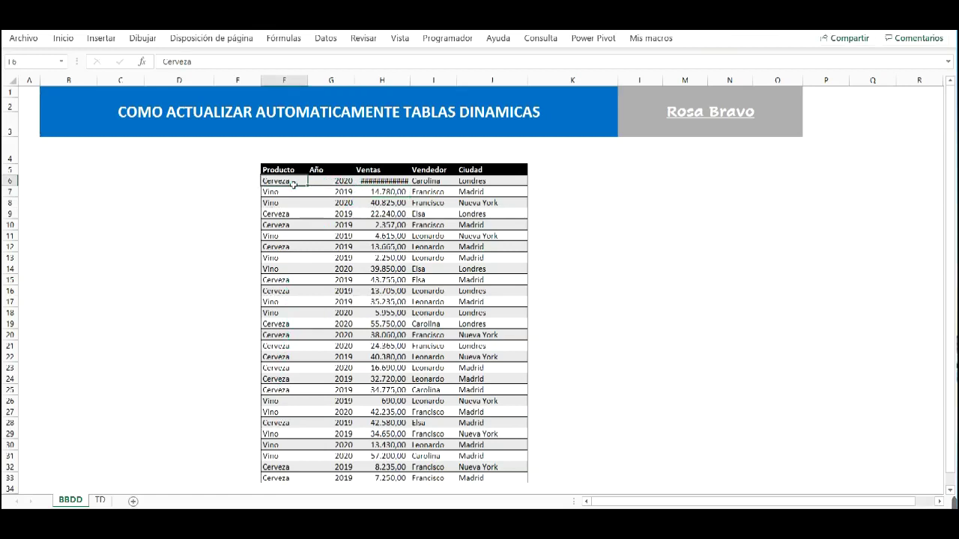
{"action": "left_click", "coordinate": [284, 172]}
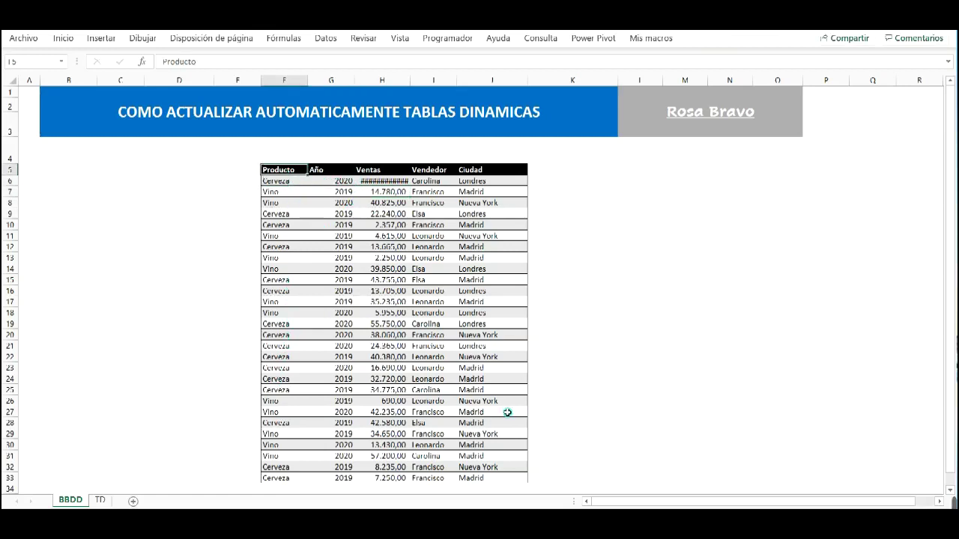
{"action": "scroll", "coordinate": [507, 412], "scroll_direction": "down", "scroll_amount": 2}
{"action": "key", "text": "ctrl+a"}
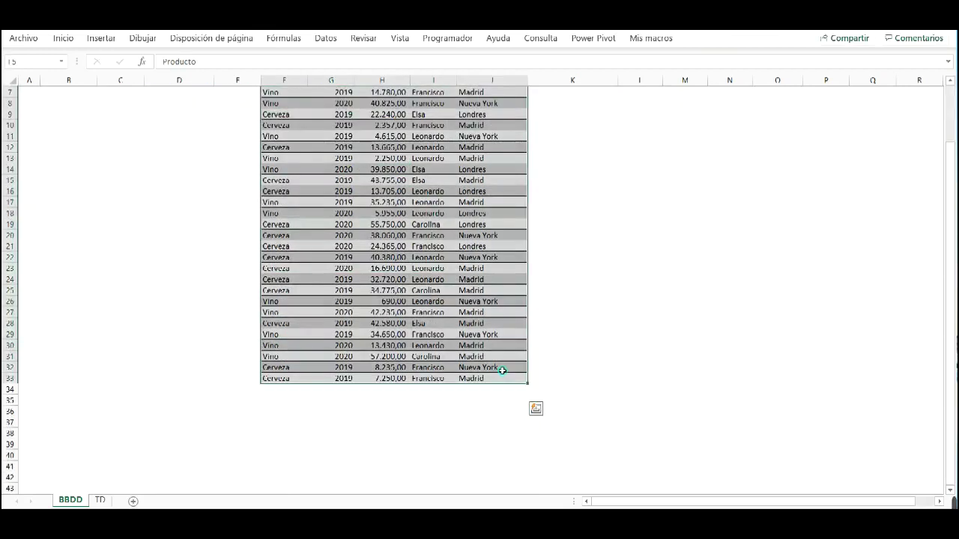
{"action": "key", "text": "ctrl+t"}
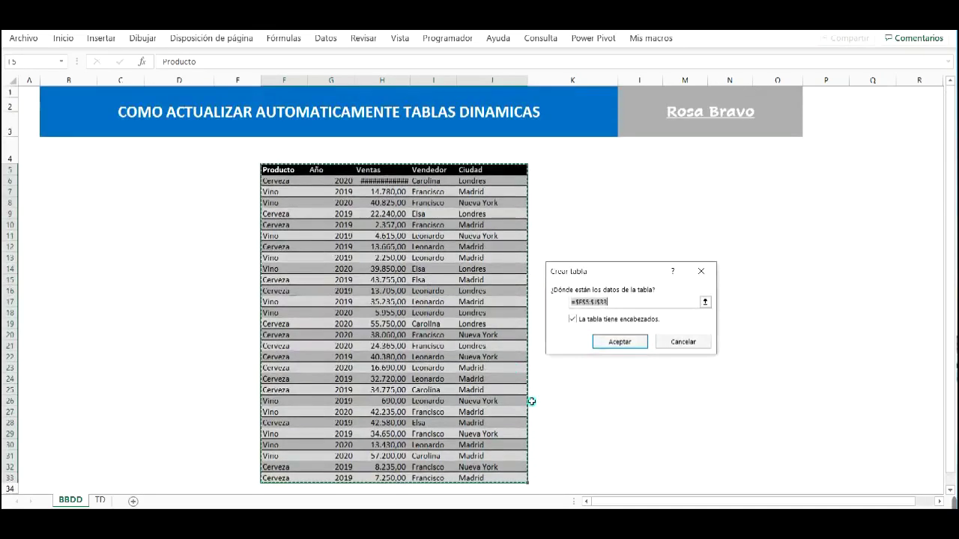
{"action": "left_click", "coordinate": [615, 342]}
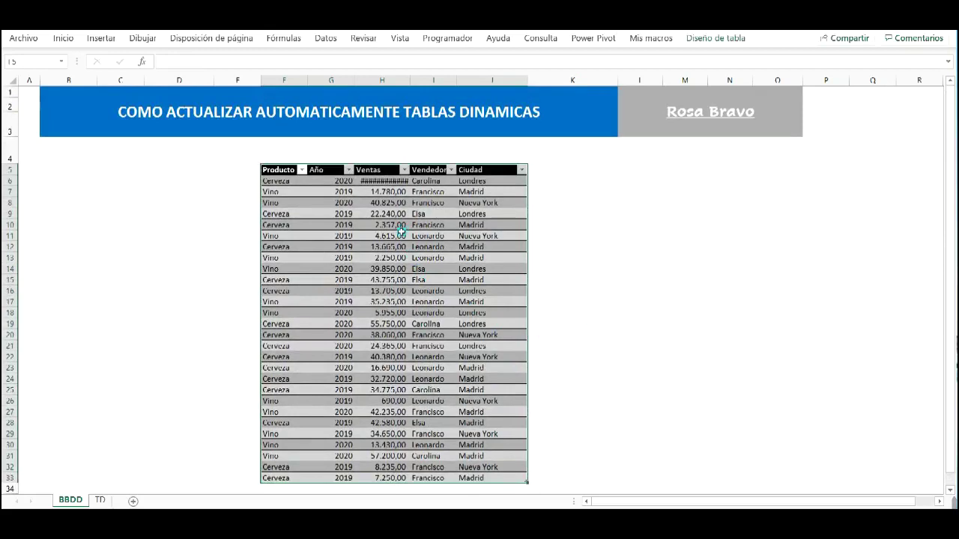
Switch between the TD dashboard and BBDD, ending on TD to check the pivot.
{"action": "key", "text": "ctrl+Page_Down"}
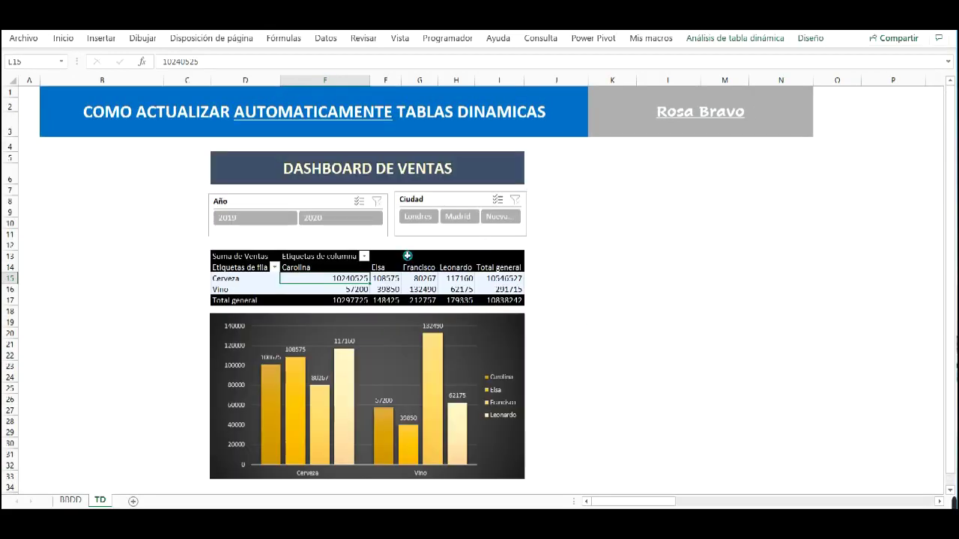
{"action": "left_click", "coordinate": [70, 500]}
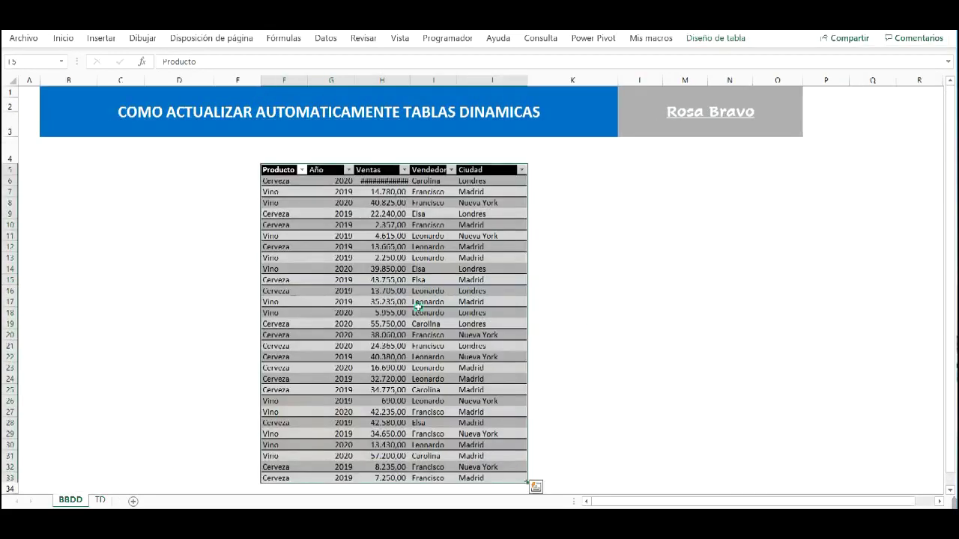
{"action": "left_click", "coordinate": [100, 500]}
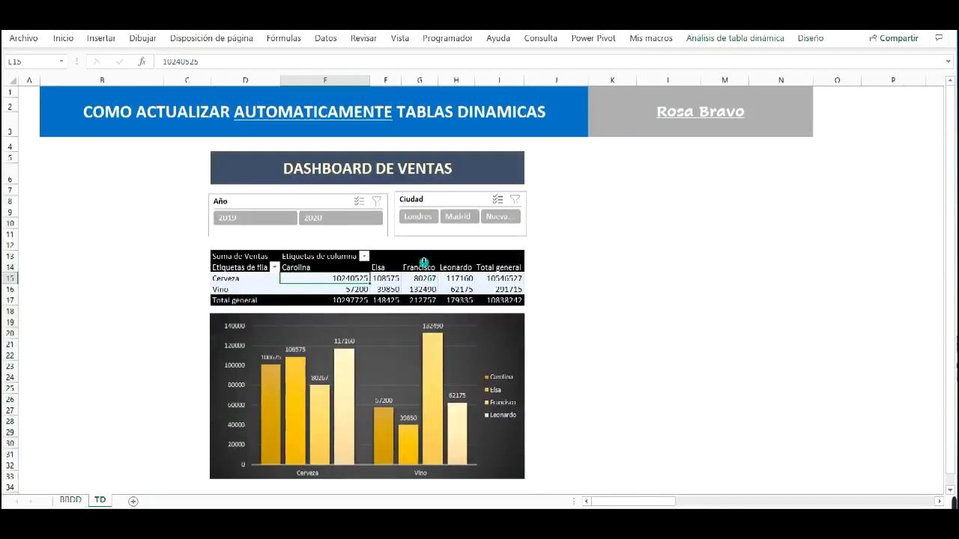
{"action": "mouse_move", "coordinate": [363, 278]}
Rename the pivot table from TablaDinámica3 to TDVENTAS.
{"action": "left_click", "coordinate": [728, 39]}
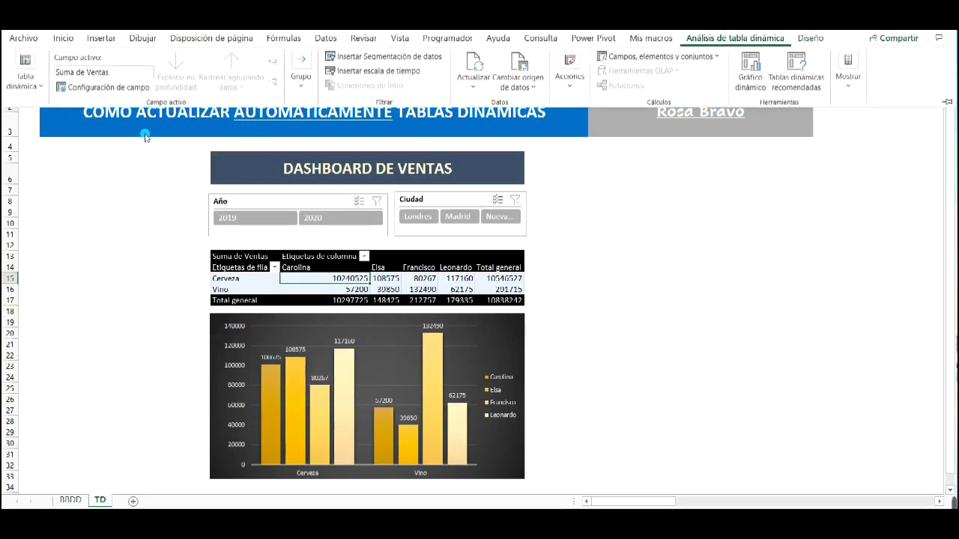
{"action": "left_click", "coordinate": [41, 86]}
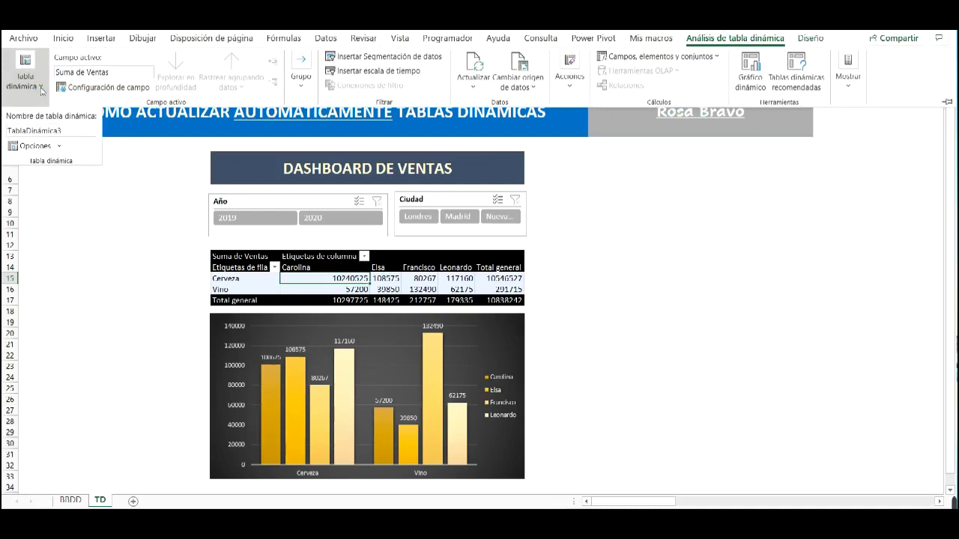
{"action": "left_click", "coordinate": [67, 131]}
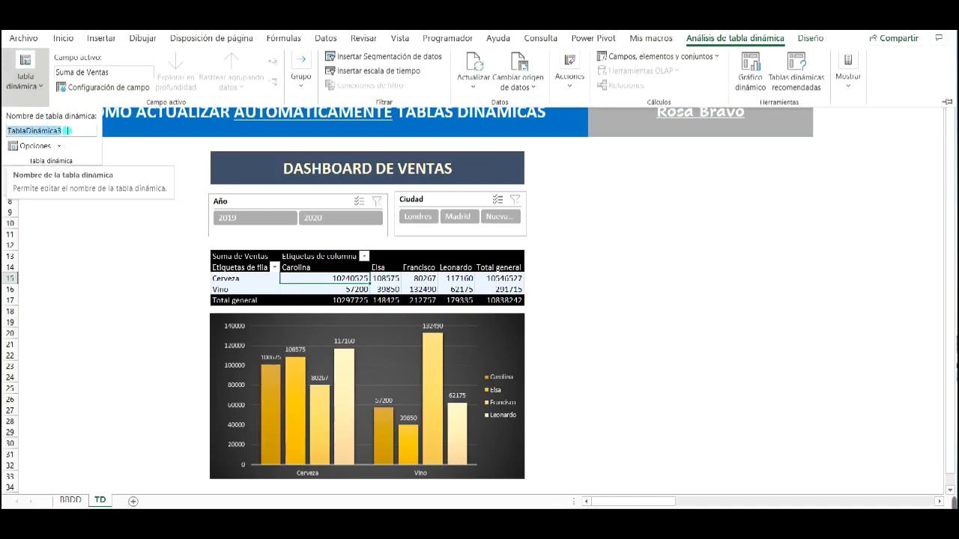
{"action": "key", "text": "BackSpace"}
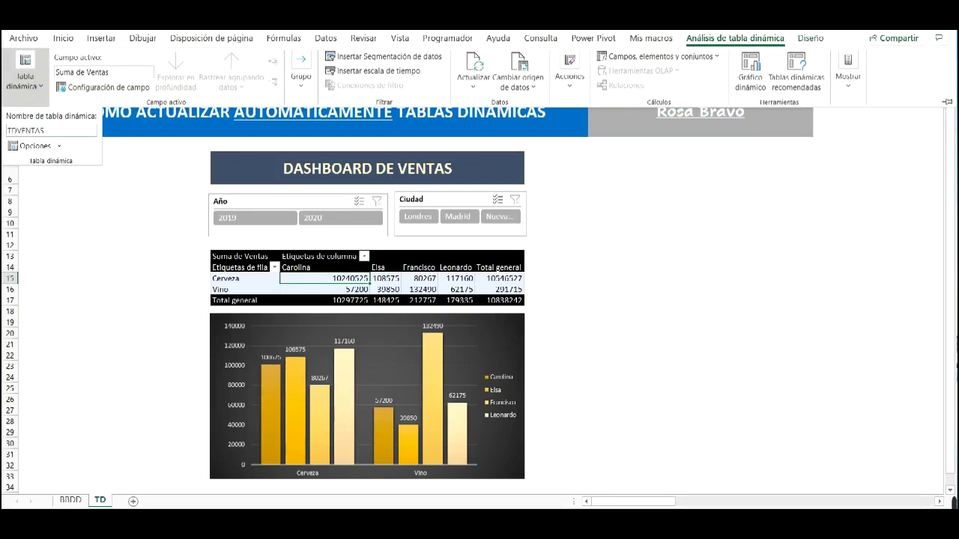
{"action": "key", "text": "Return"}
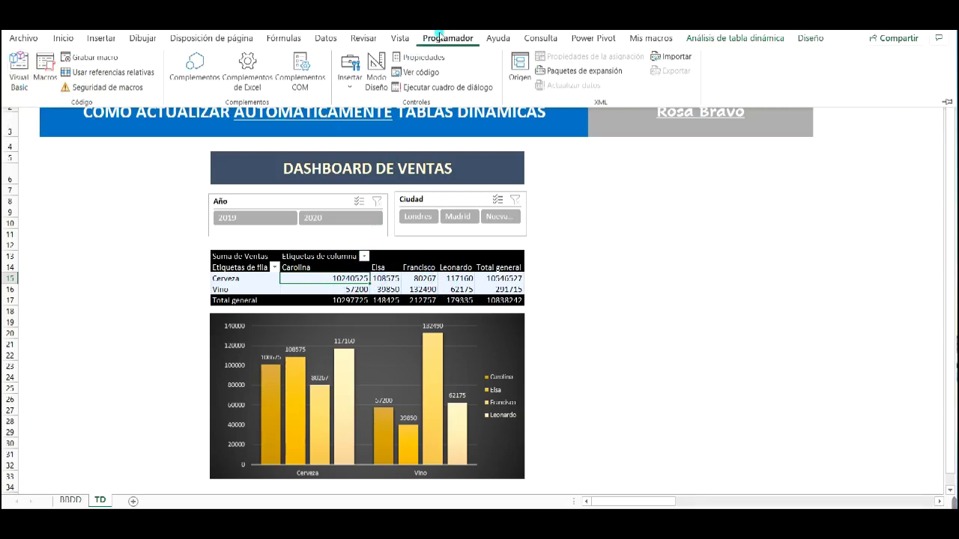
In the VBA editor, add a Worksheet_Activate procedure and delete the SelectionChange one.
{"action": "left_click", "coordinate": [19, 78]}
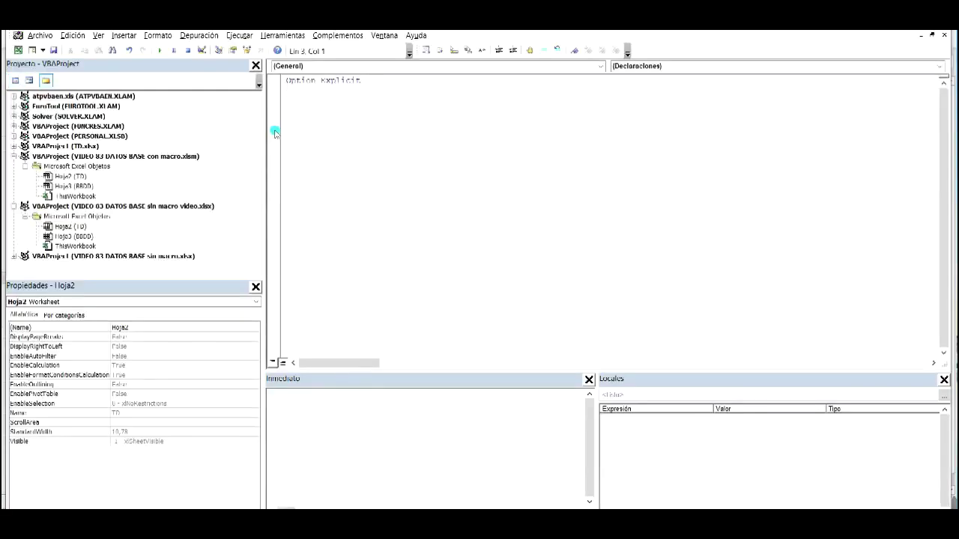
{"action": "left_click", "coordinate": [336, 69]}
{"action": "left_click", "coordinate": [334, 78]}
{"action": "left_click", "coordinate": [652, 67]}
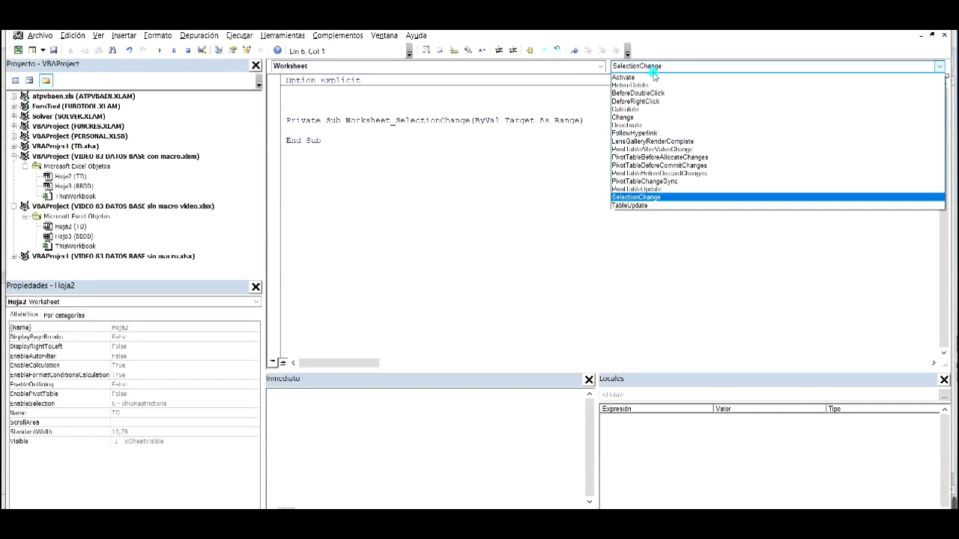
{"action": "left_click", "coordinate": [656, 78]}
{"action": "left_click_drag", "start_coordinate": [337, 184], "coordinate": [280, 165]}
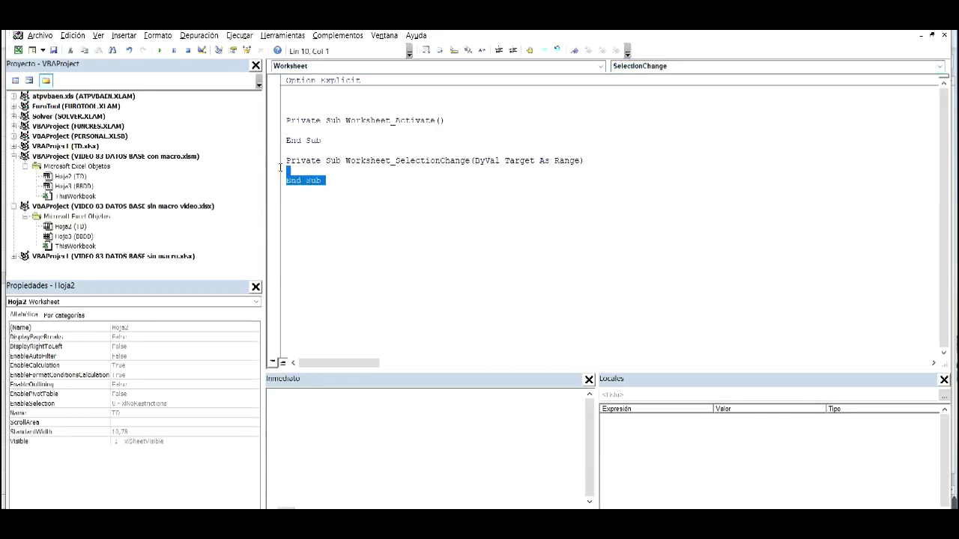
{"action": "key", "text": "Delete"}
Write ActiveSheet.PivotTables("TDVENTAS").PivotCache.Refresh inside Worksheet_Activate and save the workbook.
{"action": "left_click", "coordinate": [467, 119]}
{"action": "key", "text": "Return"}
{"action": "key", "text": "Return"}
{"action": "key", "text": "Return"}
{"action": "key", "text": "Return"}
{"action": "key", "text": "Return"}
{"action": "left_click", "coordinate": [298, 149]}
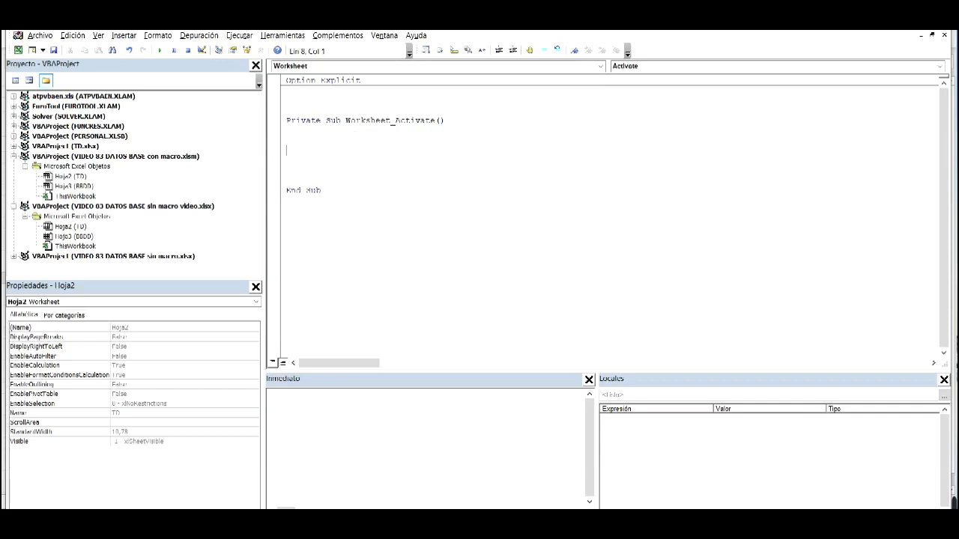
{"action": "type", "text": "activesheet.pivottables(\"TD"}
{"action": "type", "text": "VENTAS"}
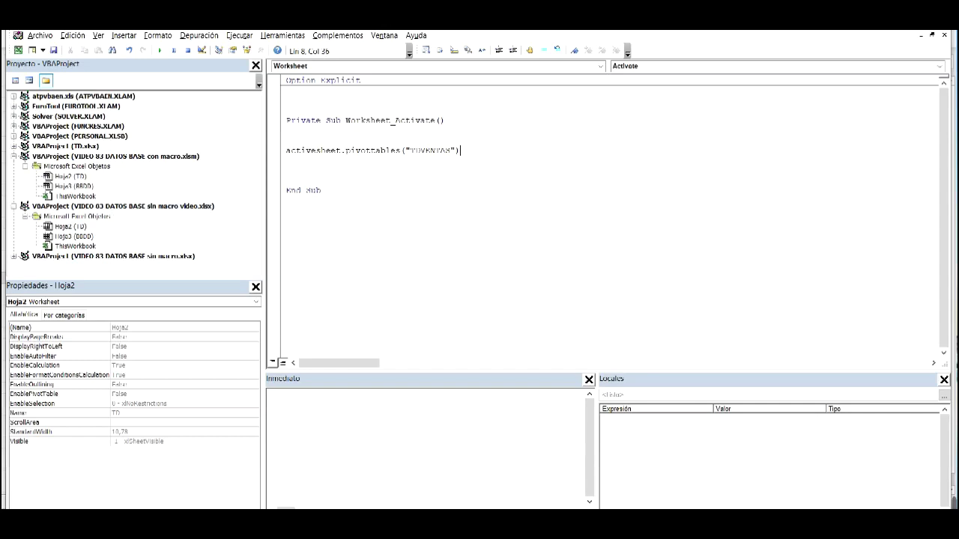
{"action": "type", "text": "pi"}
{"action": "type", "text": "REFRESH"}
{"action": "key", "text": "Return"}
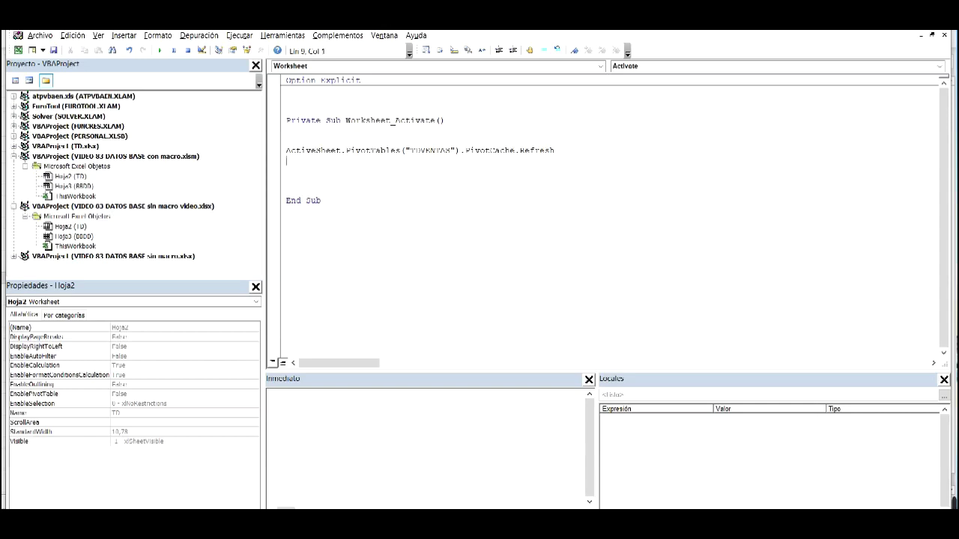
{"action": "key", "text": "Down"}
{"action": "key", "text": "Delete"}
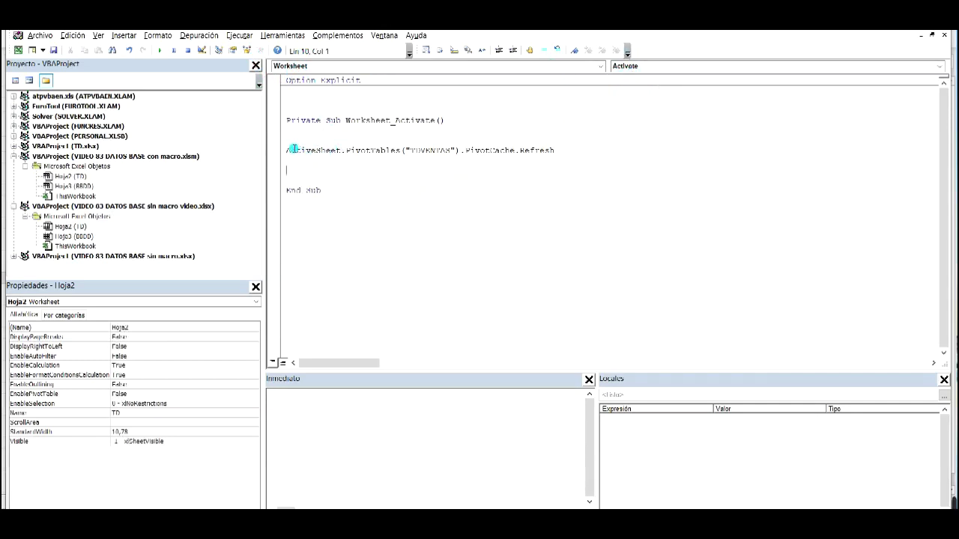
{"action": "left_click", "coordinate": [53, 51]}
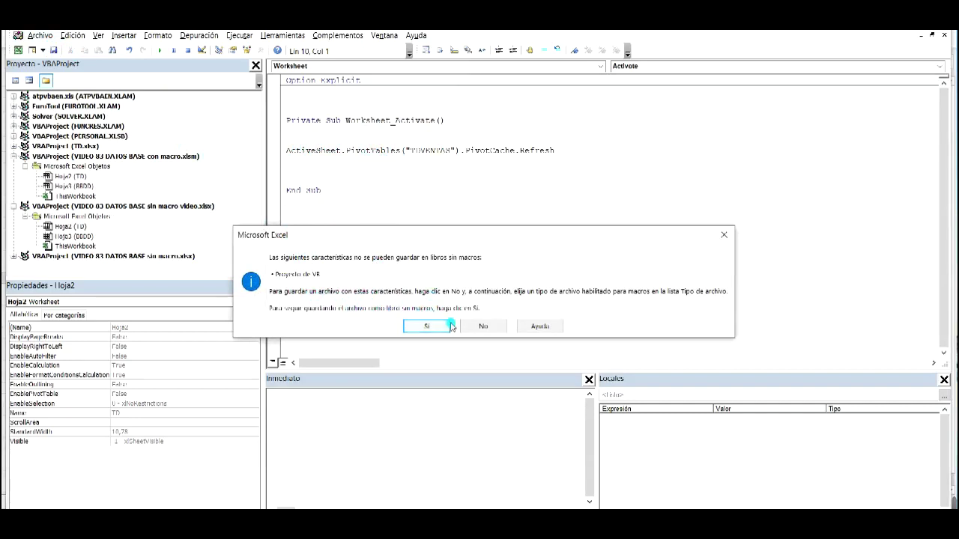
Save the workbook as the macro-enabled file 'VIDEO 83 CON MACRO VIDEO.xlsm'.
{"action": "left_click", "coordinate": [473, 328]}
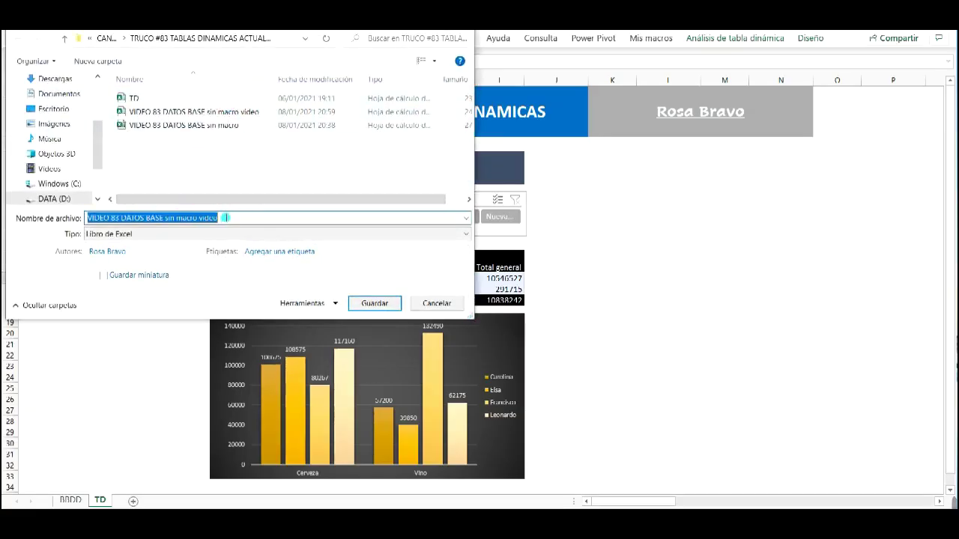
{"action": "key", "text": "BackSpace"}
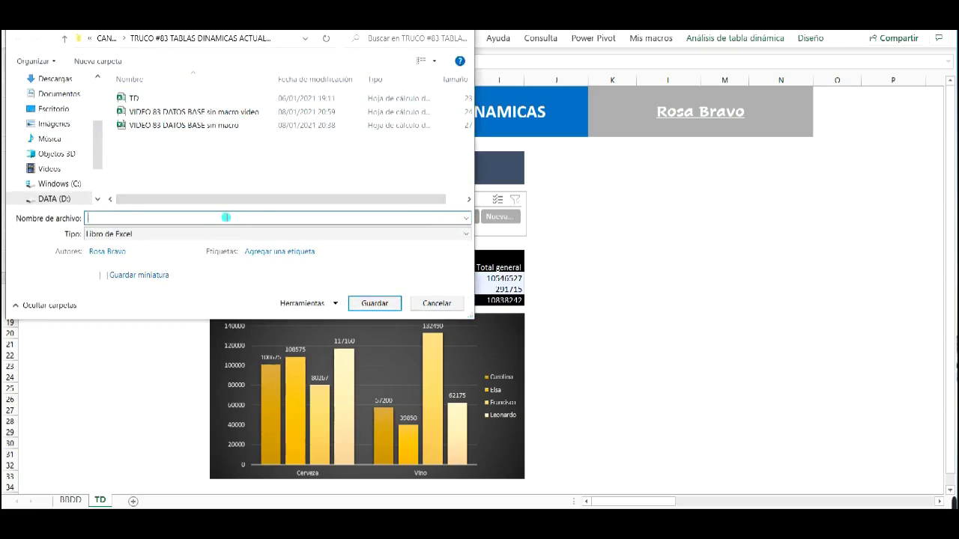
{"action": "type", "text": "VIDEO 83 CON MACRO VIDEO"}
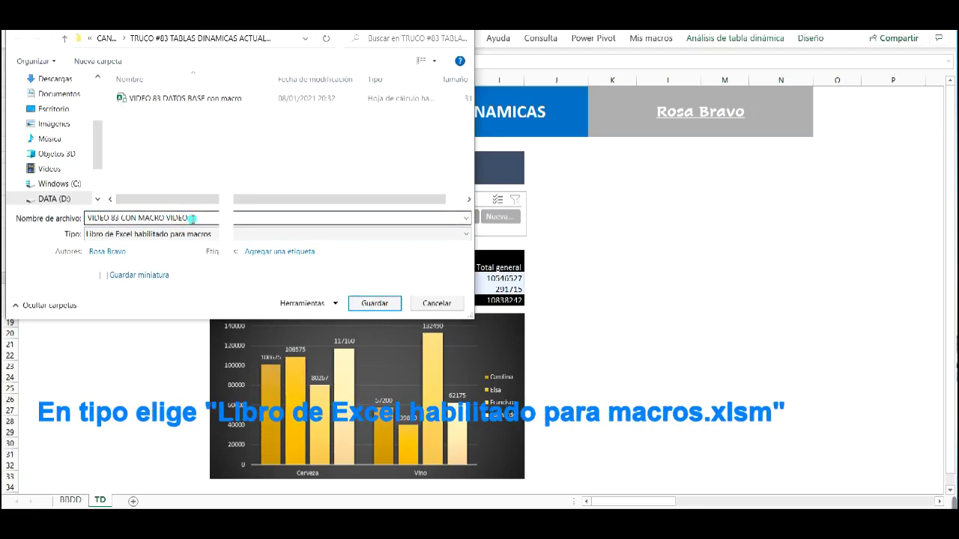
{"action": "left_click", "coordinate": [372, 304]}
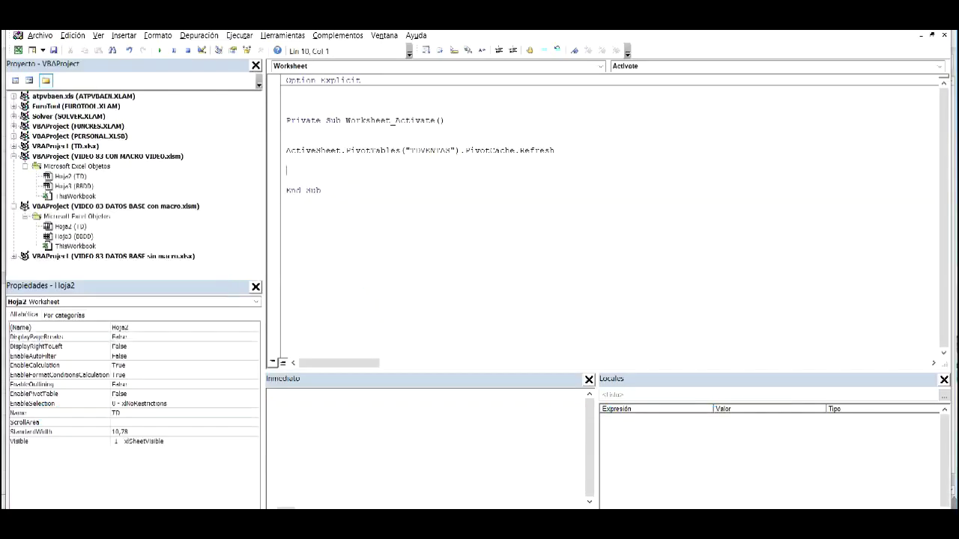
Note the value 10240525 in cell J15 beside the TD pivot table.
{"action": "key", "text": "alt+F11"}
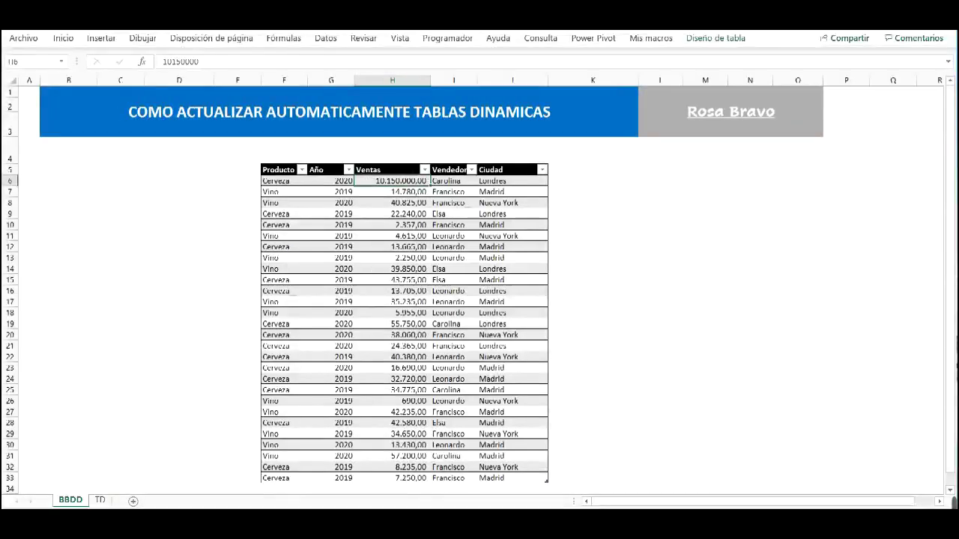
{"action": "left_click", "coordinate": [100, 500]}
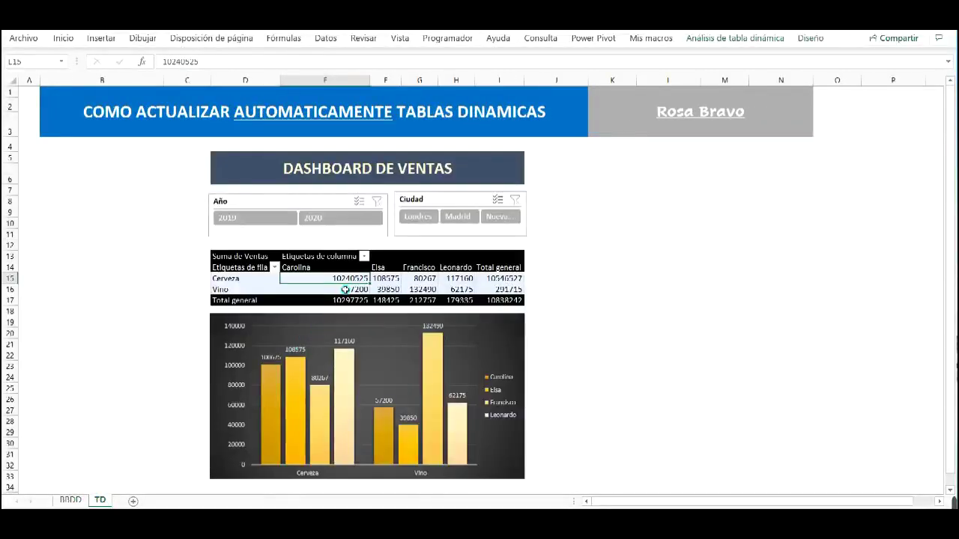
{"action": "left_click", "coordinate": [586, 278]}
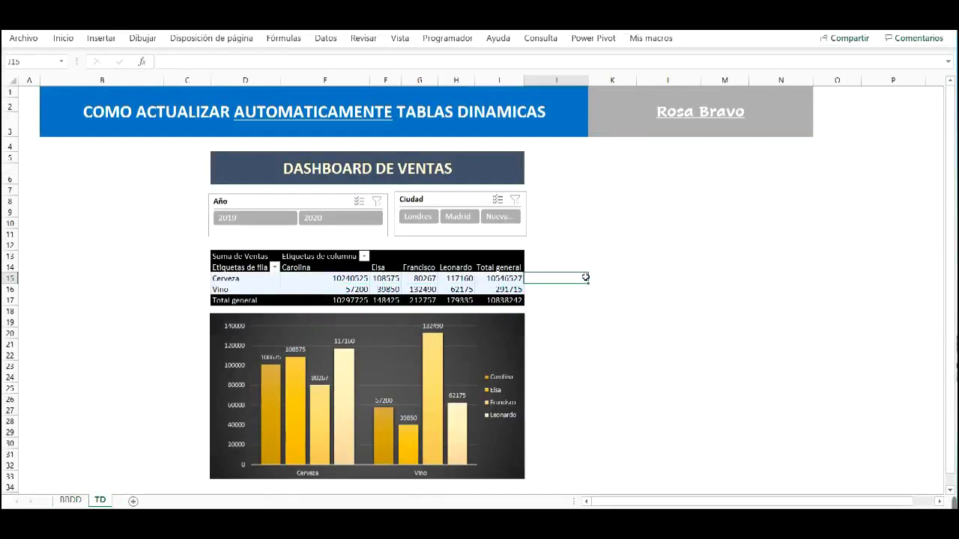
{"action": "type", "text": "10240525"}
{"action": "key", "text": "Return"}
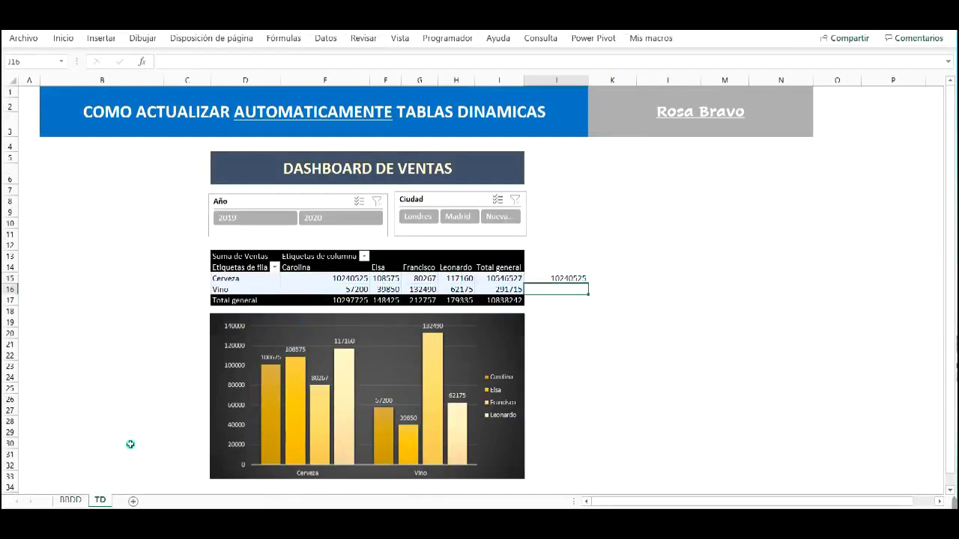
Correct BBDD's first Ventas value in H6 to 10150 and check the TD refresh.
{"action": "left_click", "coordinate": [70, 500]}
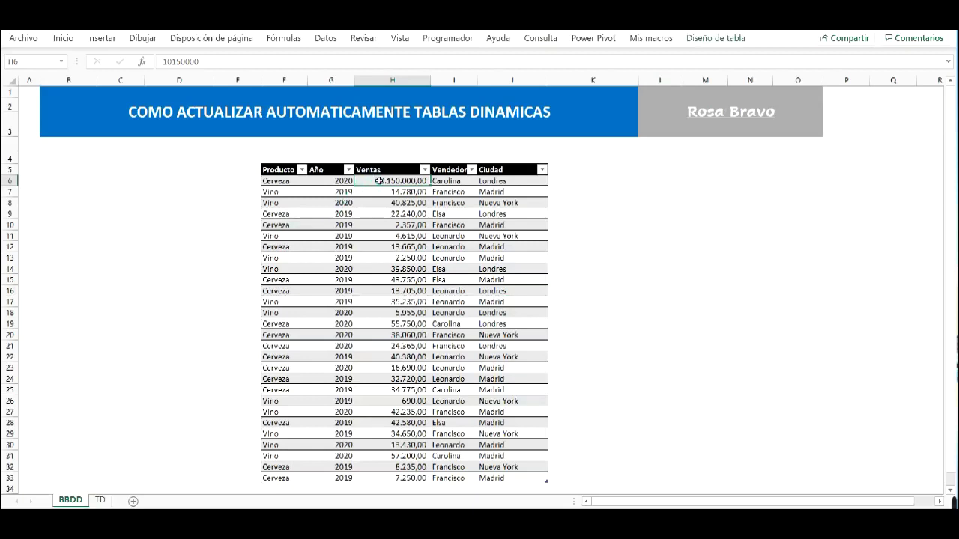
{"action": "left_click", "coordinate": [223, 63]}
{"action": "key", "text": "BackSpace"}
{"action": "key", "text": "BackSpace"}
{"action": "key", "text": "BackSpace"}
{"action": "key", "text": "Return"}
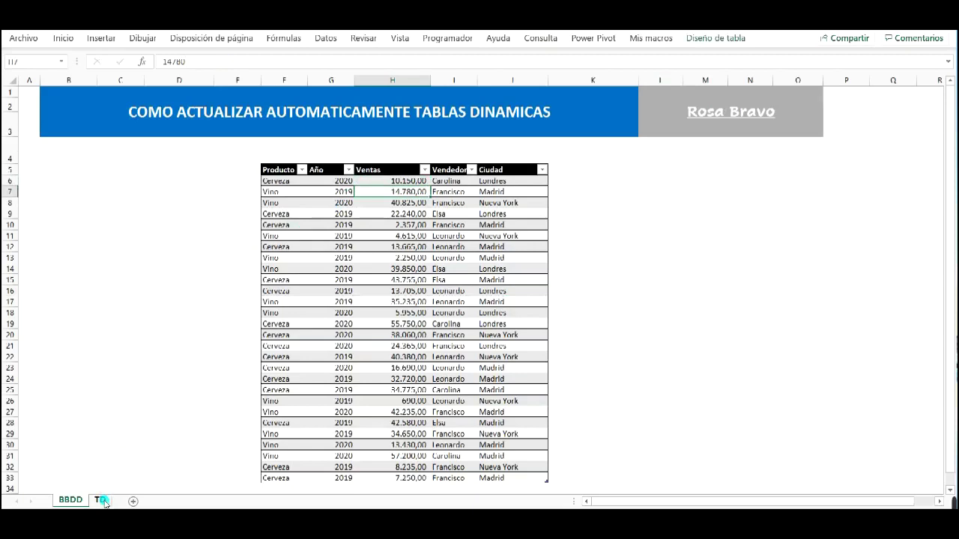
{"action": "left_click", "coordinate": [102, 501]}
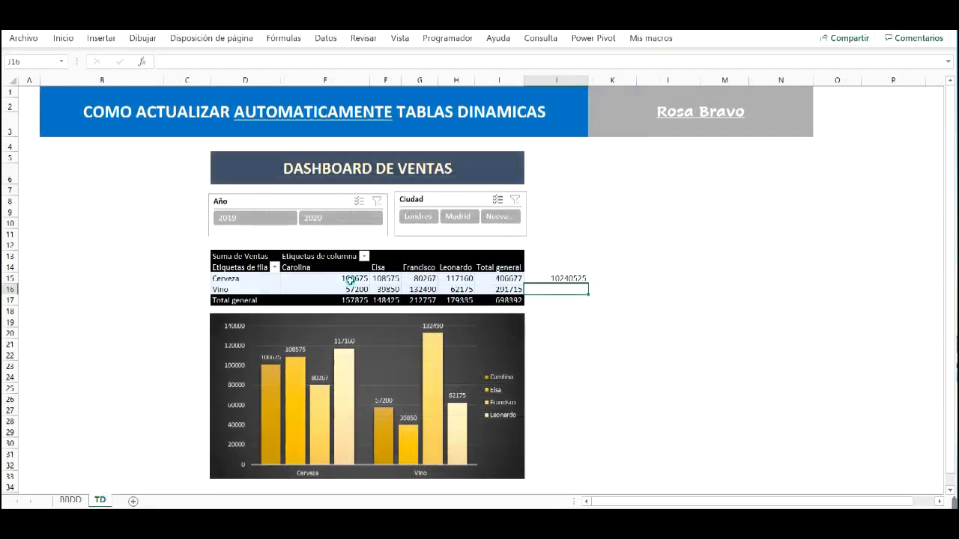
Add a BBDD row: Sidra, 2020, 54000, Elsa, Nueva York.
{"action": "left_click", "coordinate": [69, 500]}
{"action": "scroll", "coordinate": [363, 285], "scroll_direction": "down", "scroll_amount": 2}
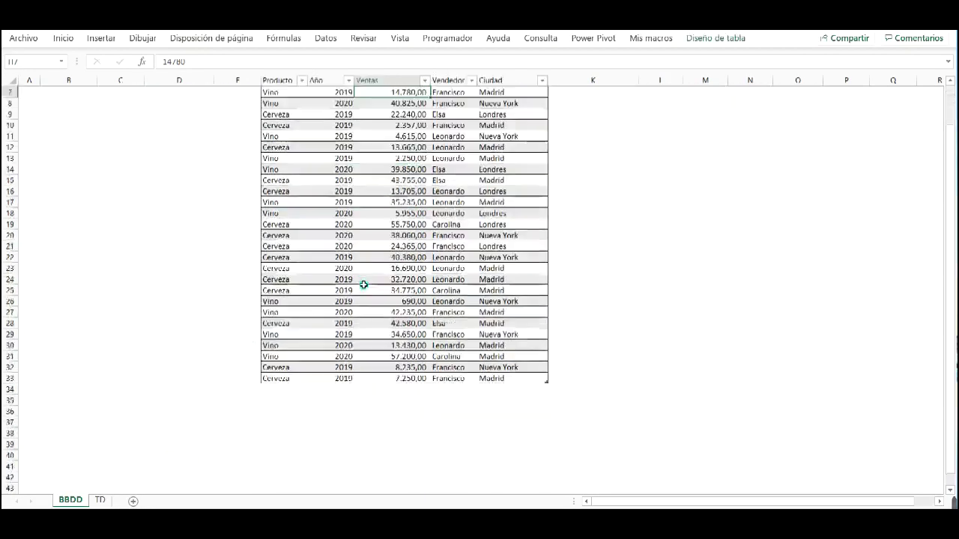
{"action": "left_click", "coordinate": [292, 390]}
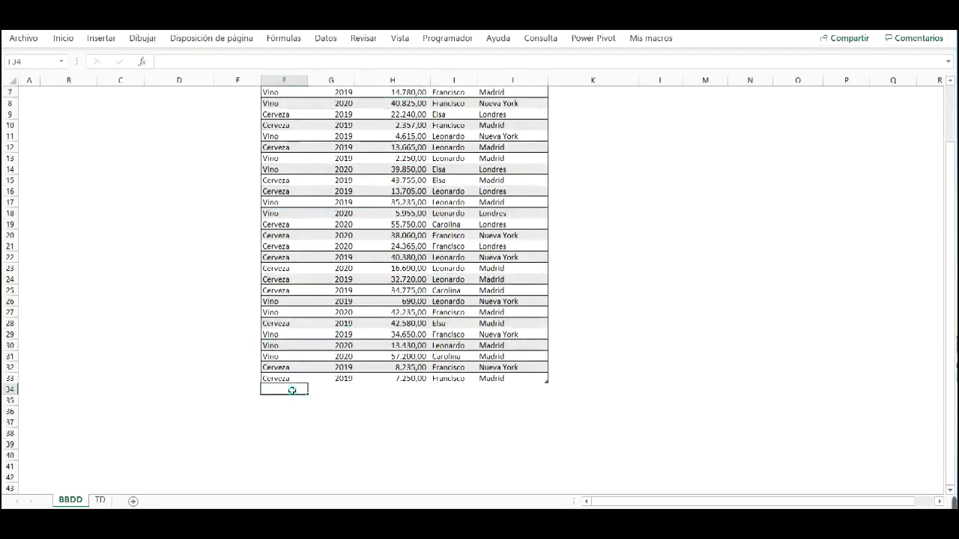
{"action": "type", "text": "sIDRA"}
{"action": "key", "text": "Tab"}
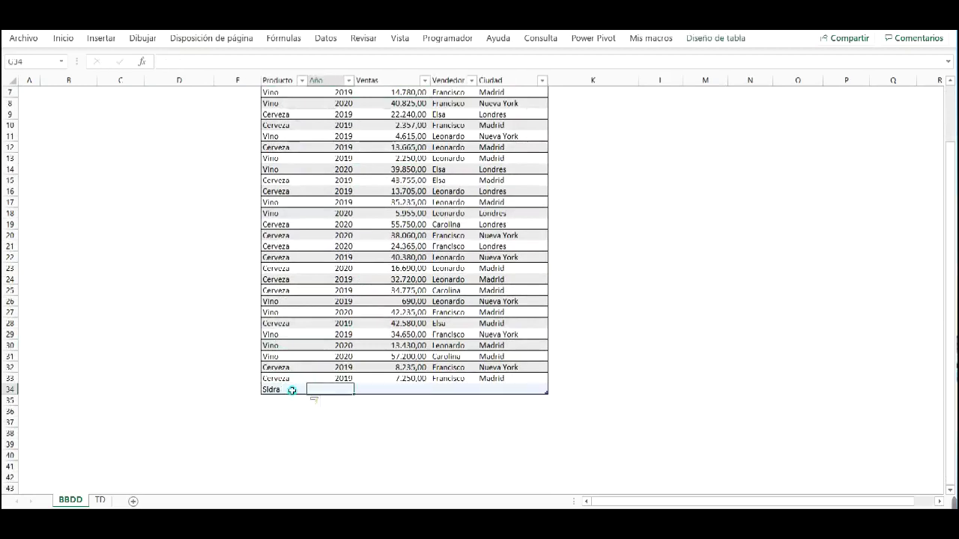
{"action": "type", "text": "2020"}
{"action": "key", "text": "Tab"}
{"action": "type", "text": "000"}
{"action": "key", "text": "Tab"}
{"action": "type", "text": "Elsa"}
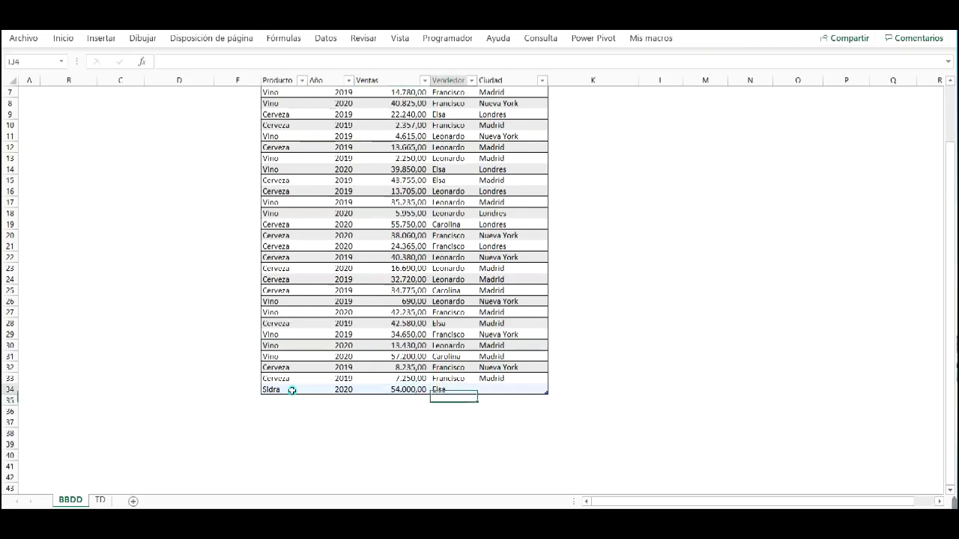
{"action": "key", "text": "Tab"}
{"action": "type", "text": "Nueva York"}
{"action": "key", "text": "Return"}
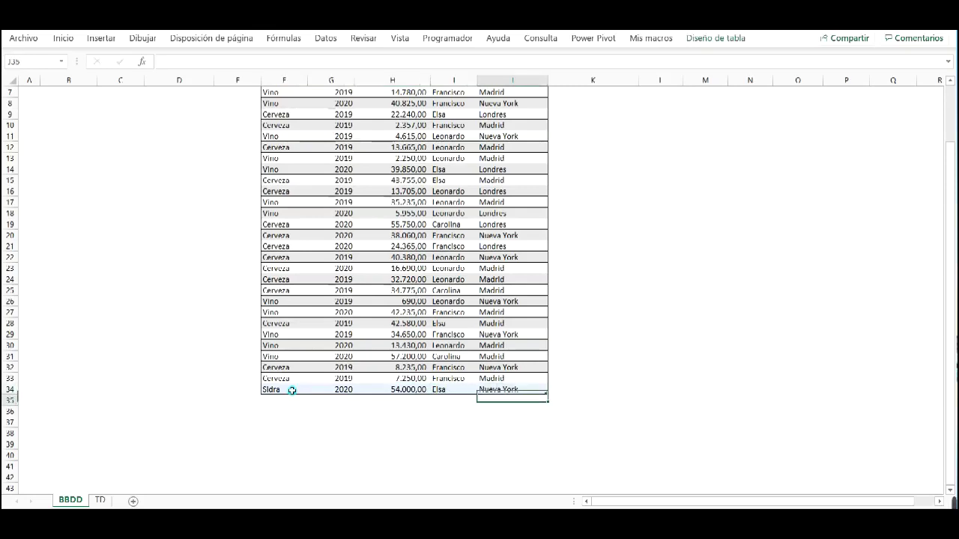
Confirm the TD pivot shows Sidra at 54000 and move the chart below Total general.
{"action": "left_click", "coordinate": [100, 501]}
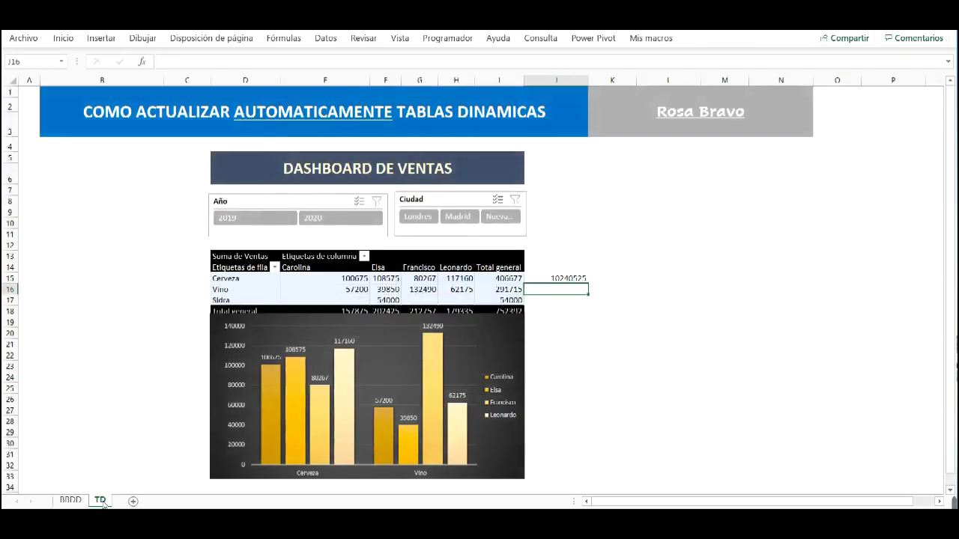
{"action": "left_click_drag", "start_coordinate": [292, 325], "coordinate": [292, 334]}
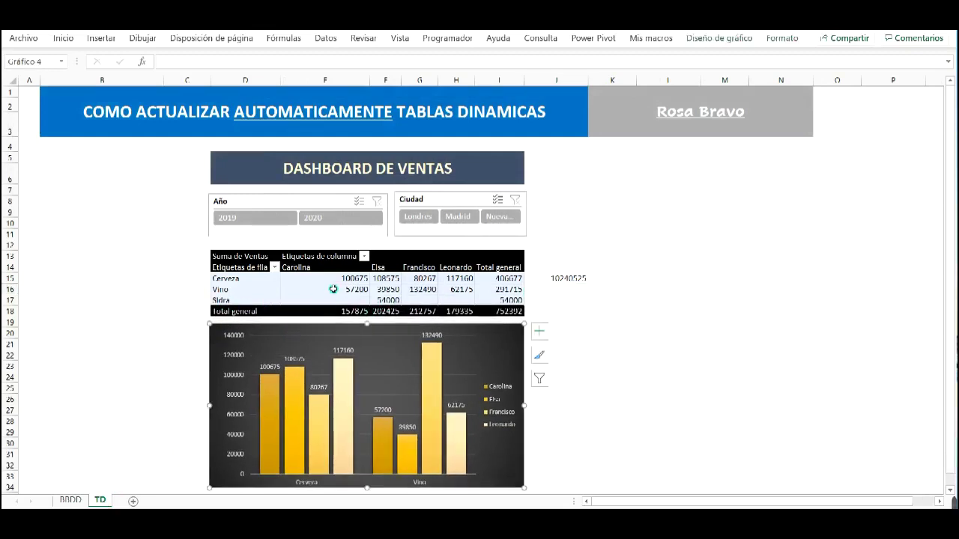
{"action": "left_click", "coordinate": [75, 501]}
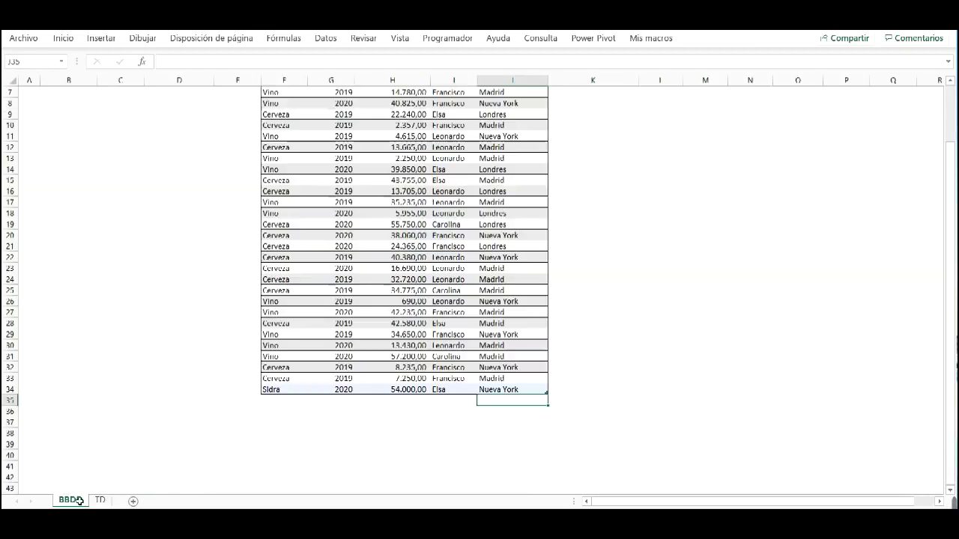
{"action": "left_click", "coordinate": [100, 500]}
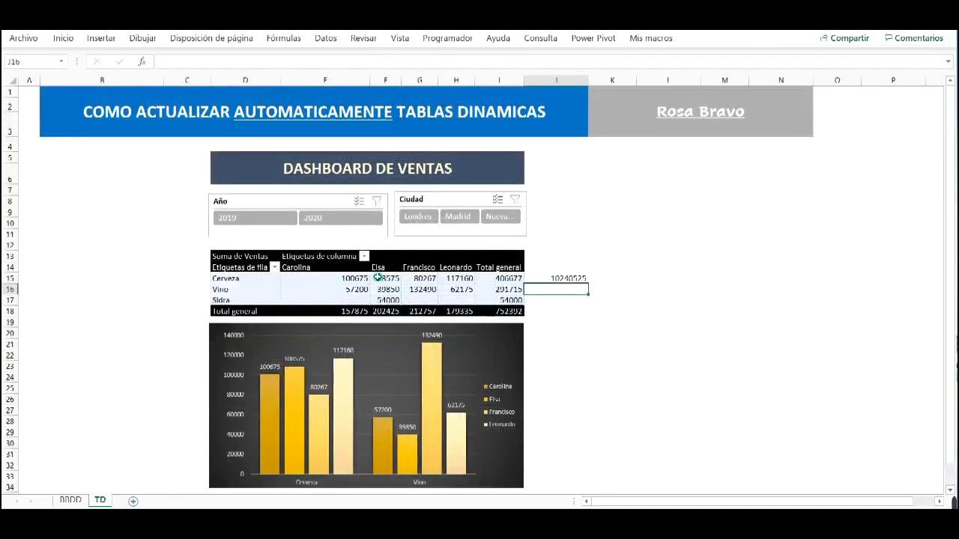